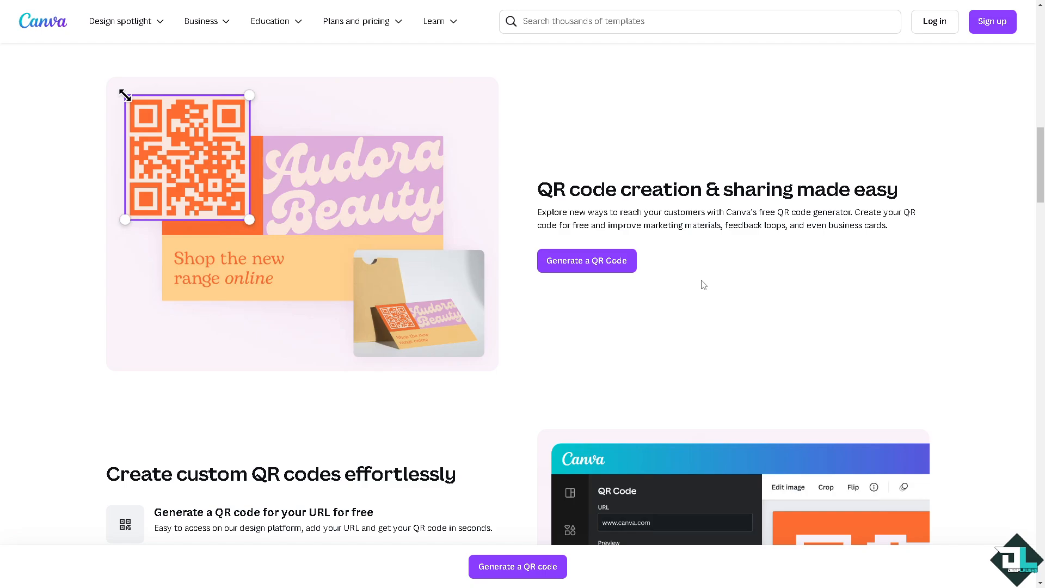
Step: Sign in and start the QR code generator in a new Facebook Post (Landscape) design
click(992, 22)
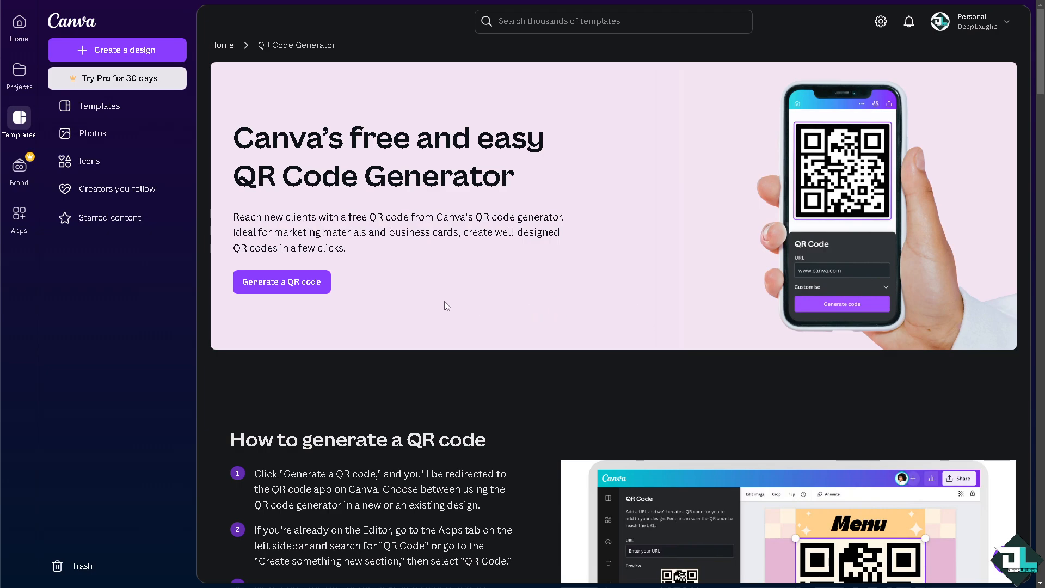
click(291, 288)
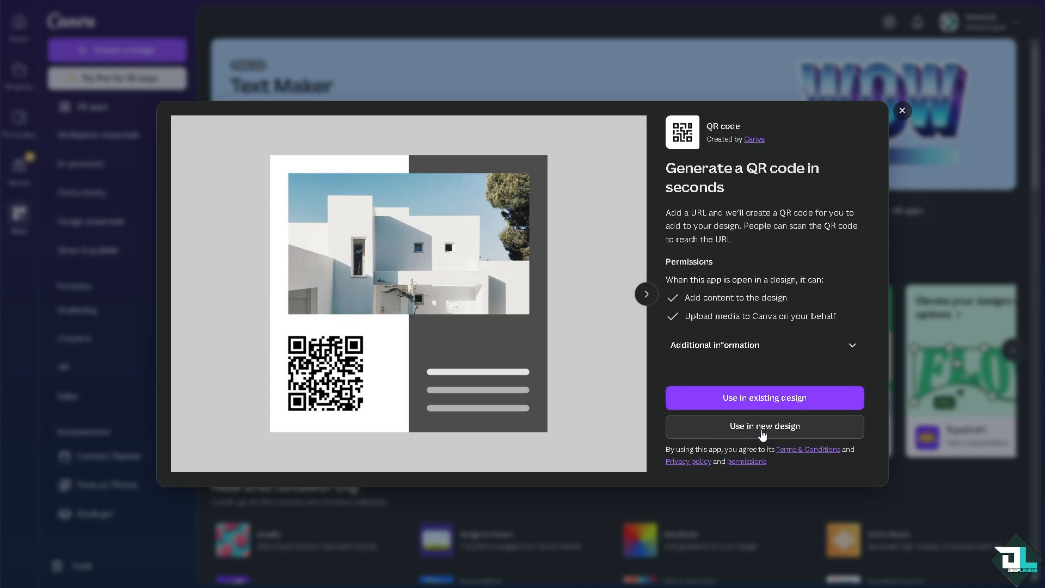
click(763, 434)
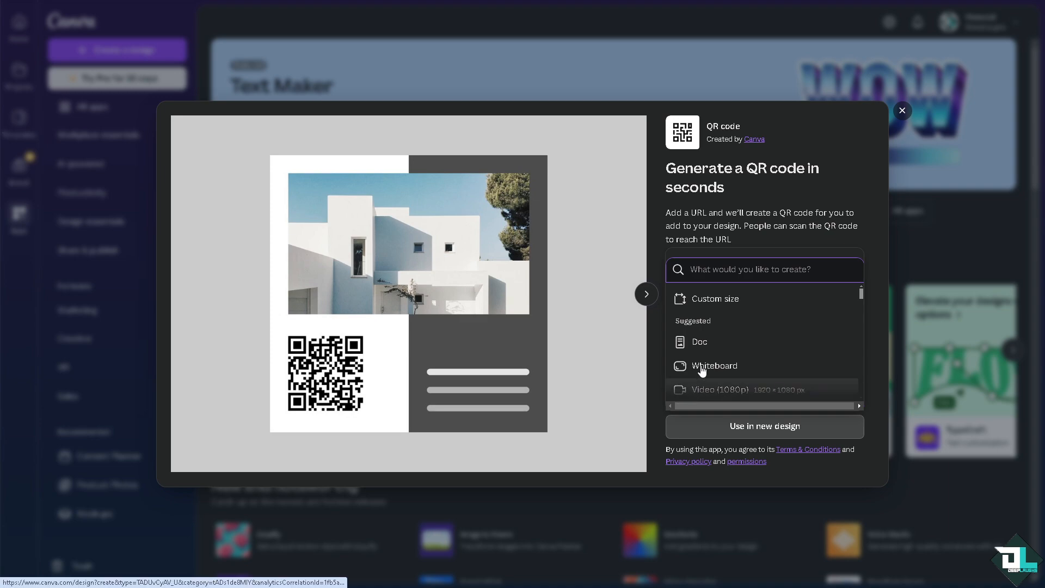
scroll(720, 310, down, 3)
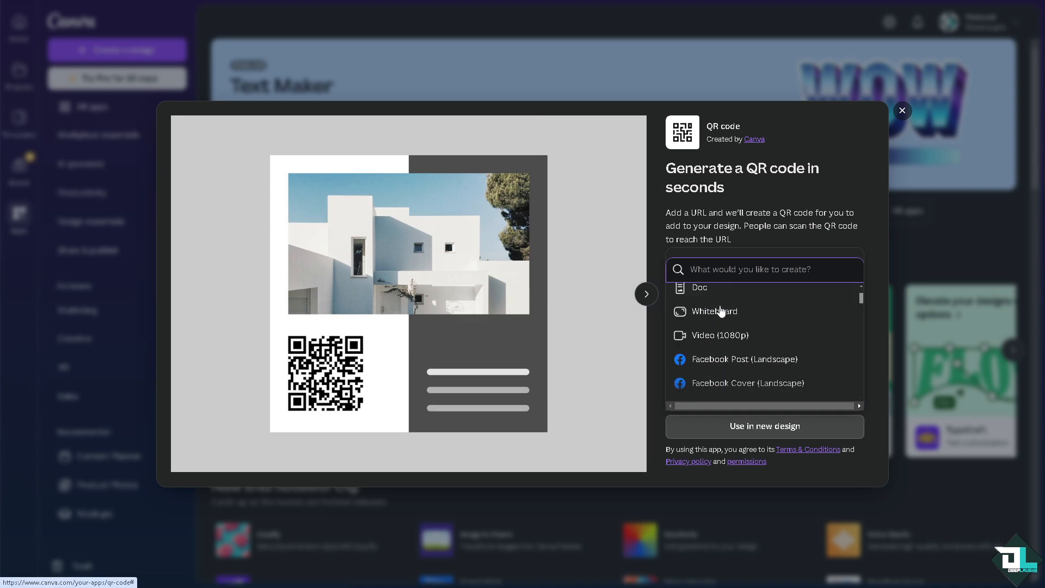
scroll(729, 318, down, 2)
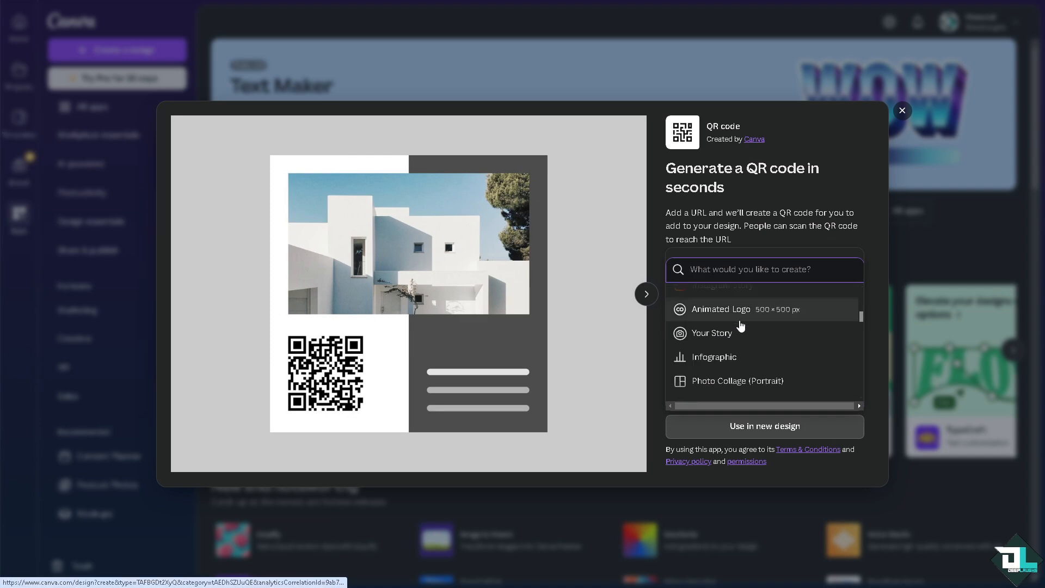
scroll(740, 324, down, 2)
scroll(740, 325, up, 4)
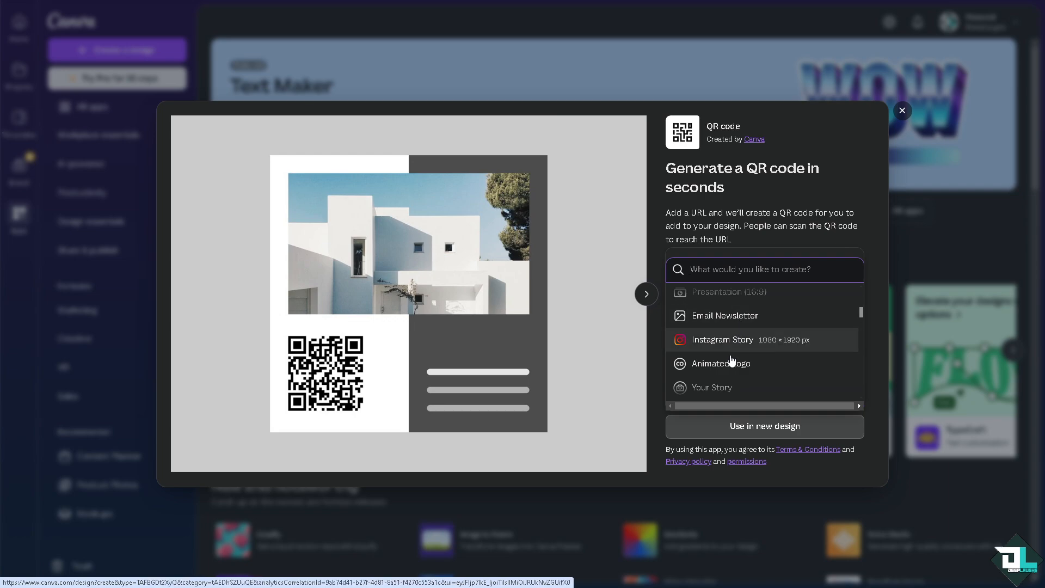
scroll(724, 381, down, 2)
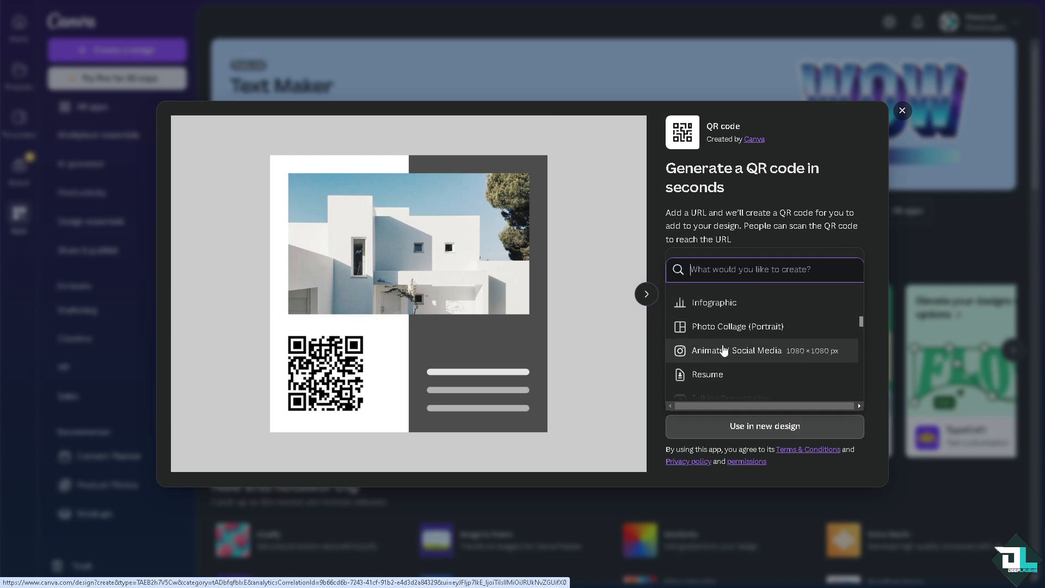
scroll(724, 373, up, 3)
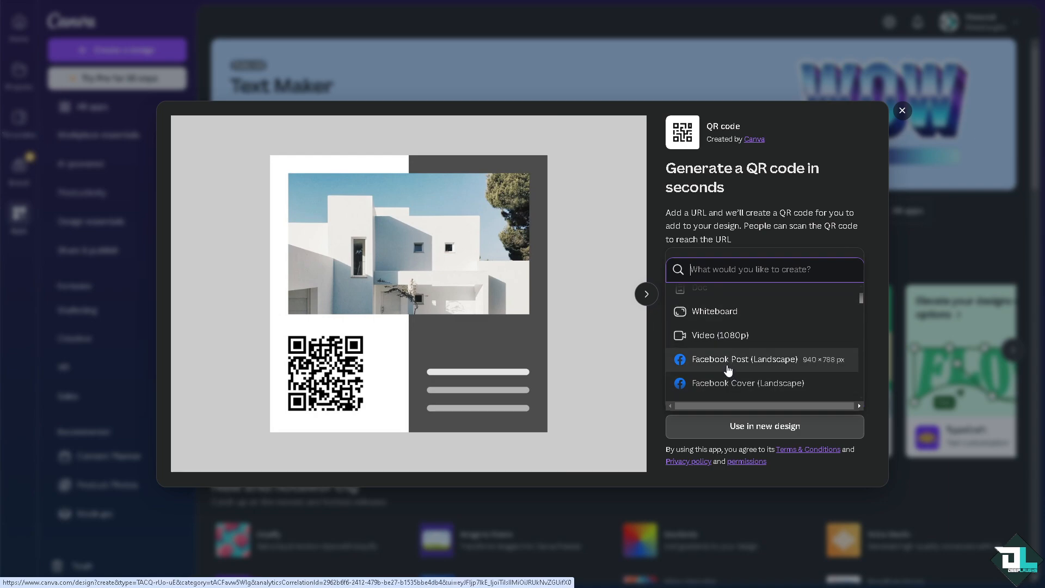
click(728, 363)
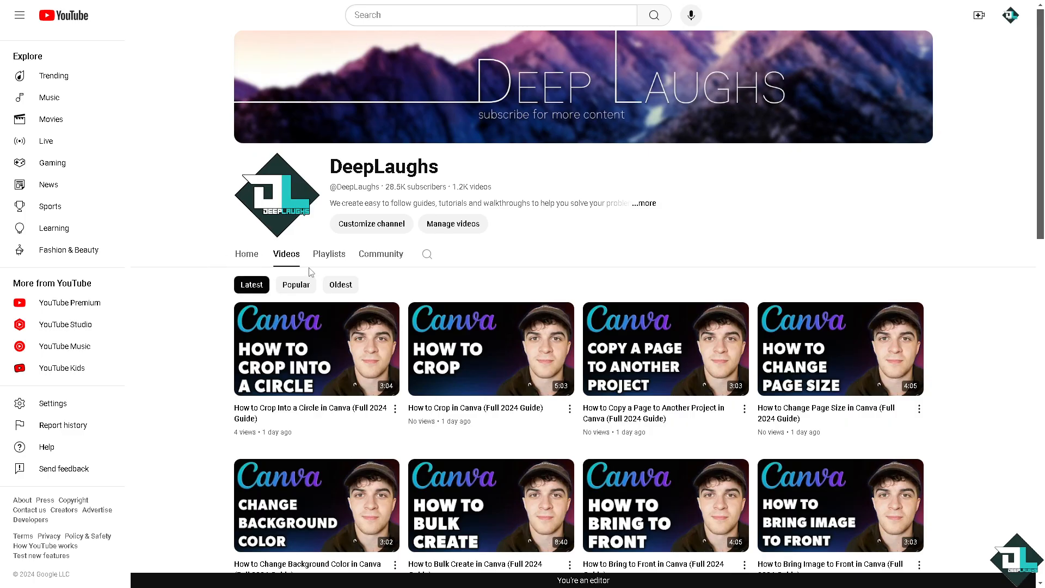
click(645, 204)
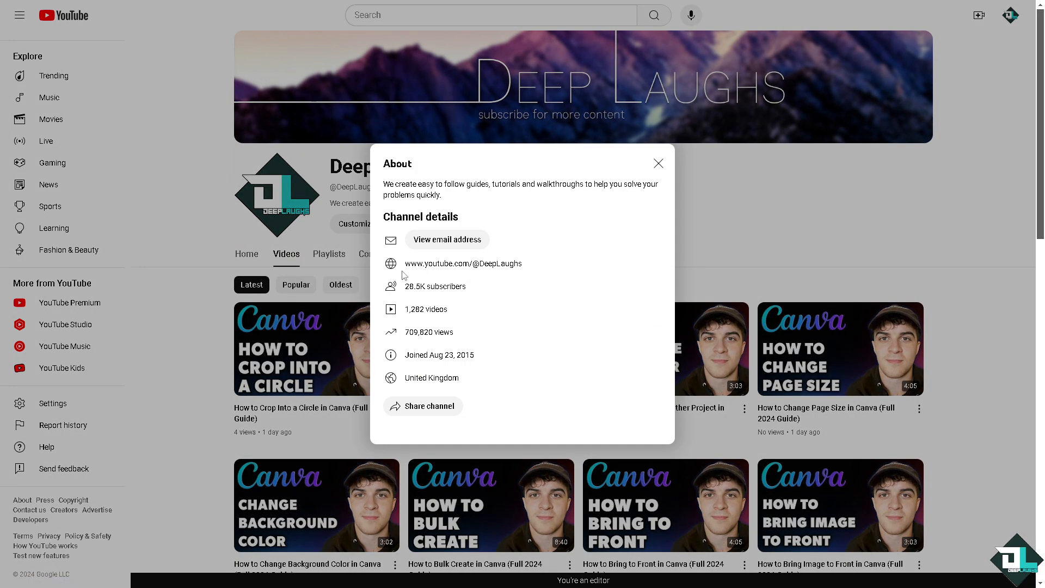
drag(404, 264, 528, 269)
key(ctrl+c)
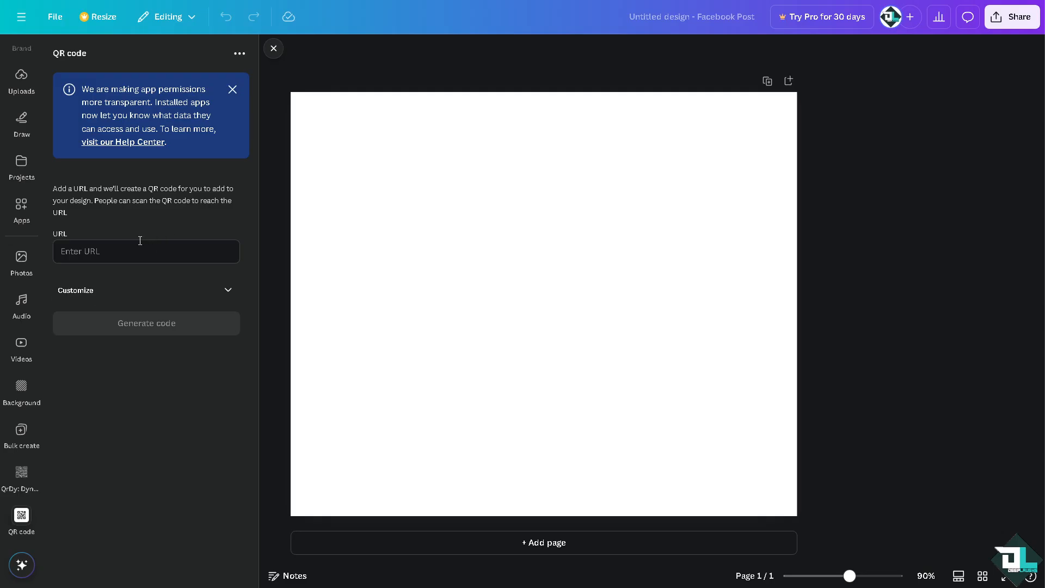
click(130, 249)
key(ctrl+v)
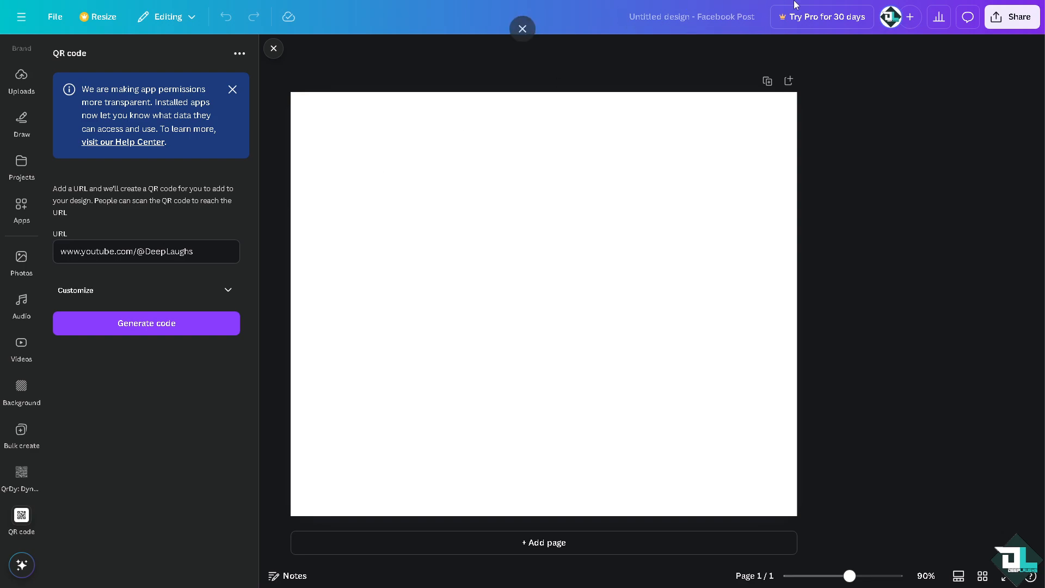
Step: Title the design "How to Create Qr Code in Canva" and generate the QR code
click(713, 15)
text(How to Create Qr Code in Canva)
click(134, 330)
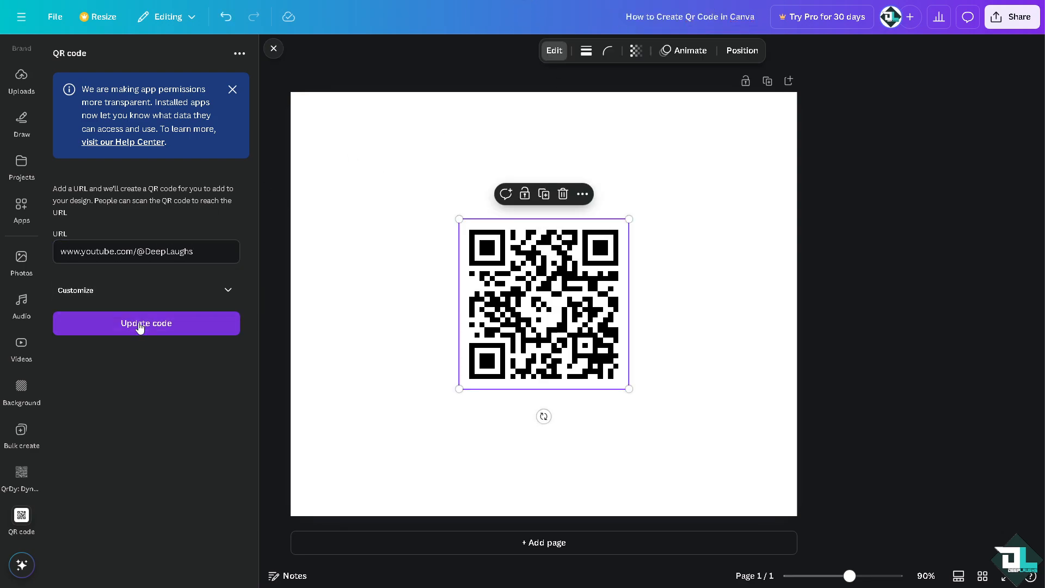
Step: Enlarge the QR code towards the page's upper-left area and paste the DeepLaughs logo beside it
drag(459, 219, 411, 206)
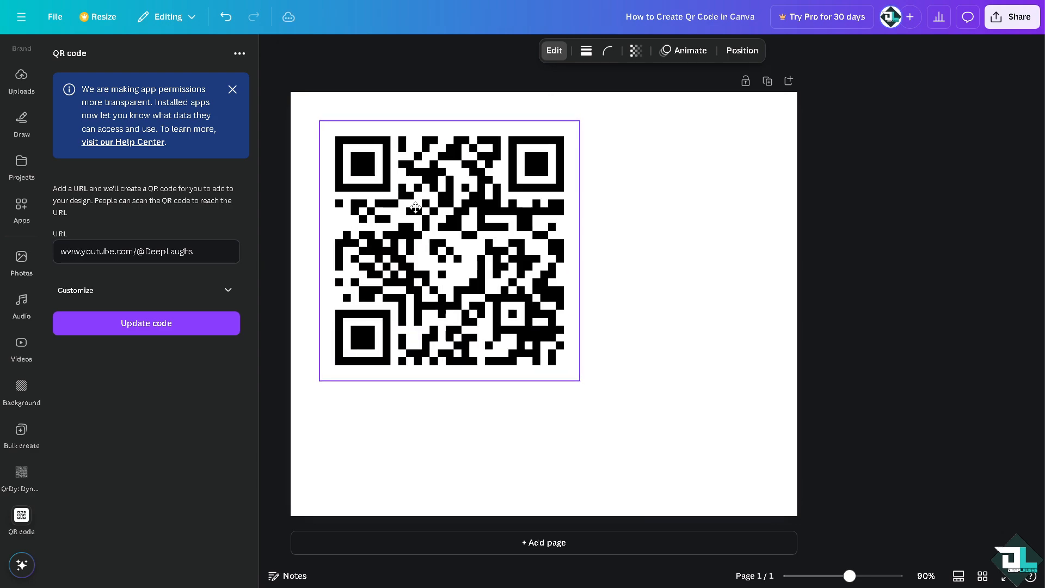
click(21, 77)
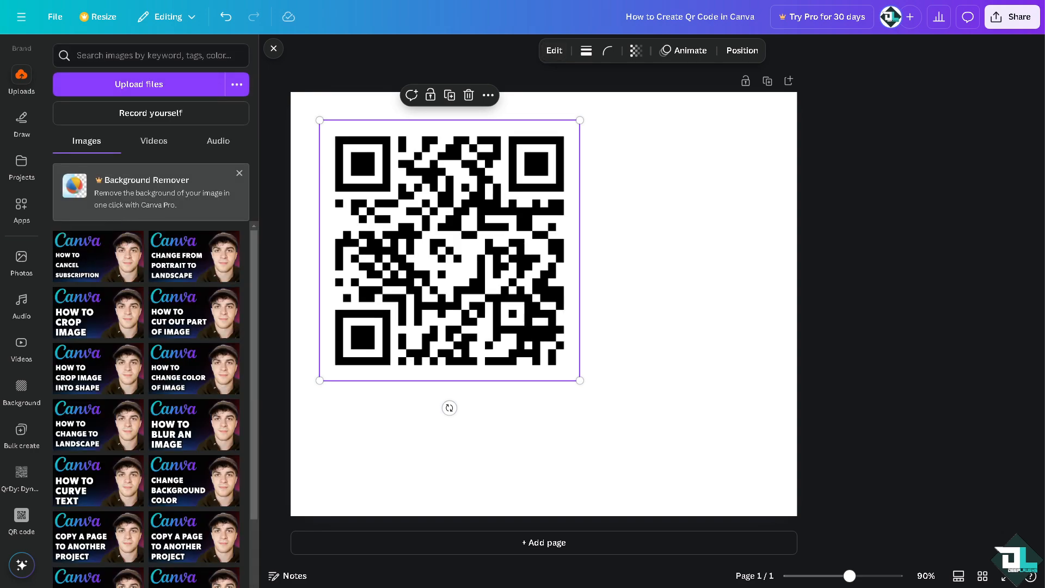
click(274, 49)
key(ctrl+v)
drag(550, 282, 628, 267)
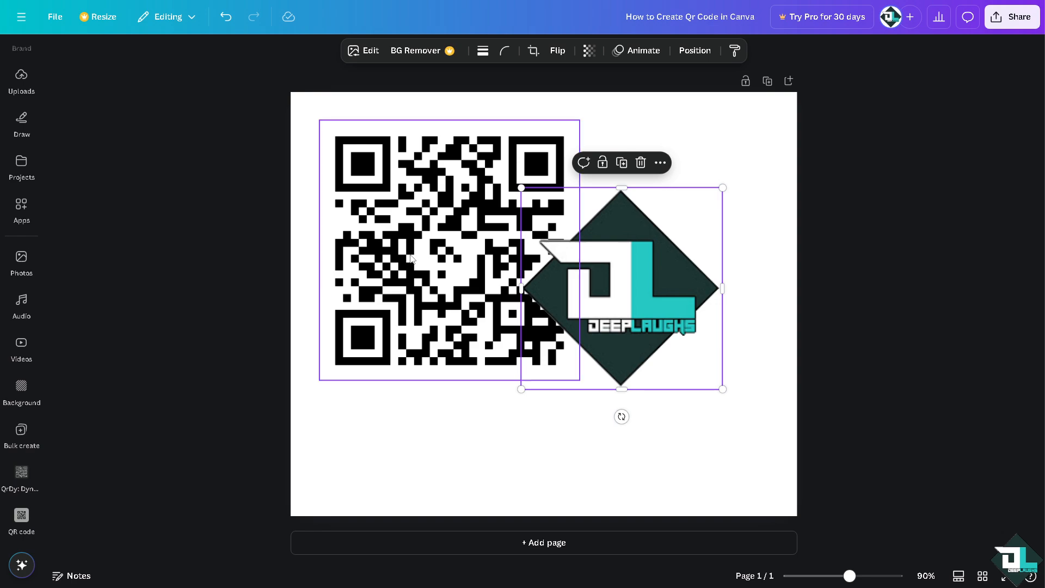
Step: Move the QR code to the right half of the page and enlarge the logo to about 530 × 530 on the left half
drag(412, 257, 405, 195)
drag(519, 328, 618, 417)
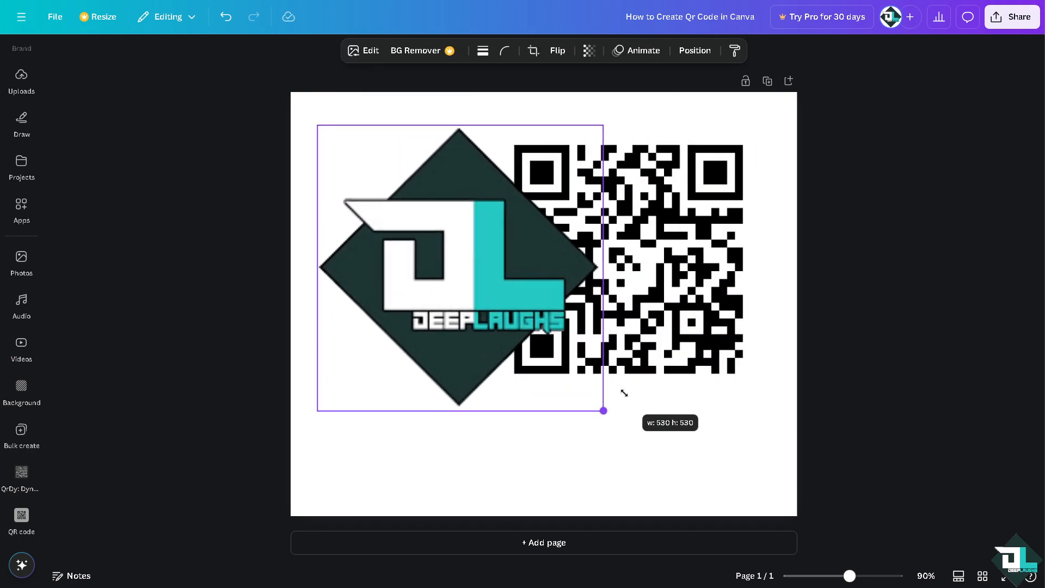
drag(511, 283, 494, 282)
Step: Shrink the QR code and place it clear of the logo, at the logo's lower right
click(629, 282)
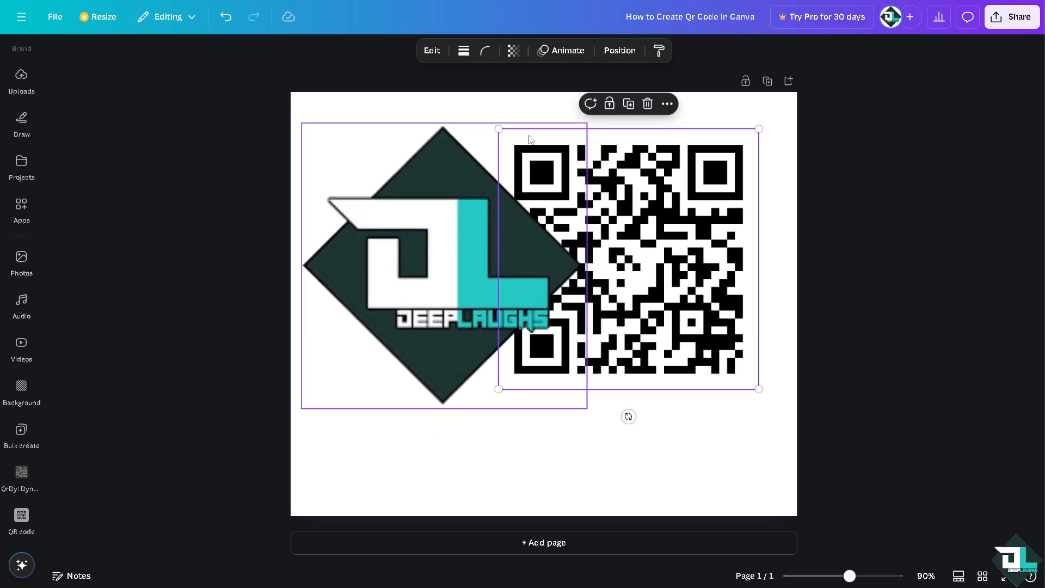
drag(496, 127, 644, 193)
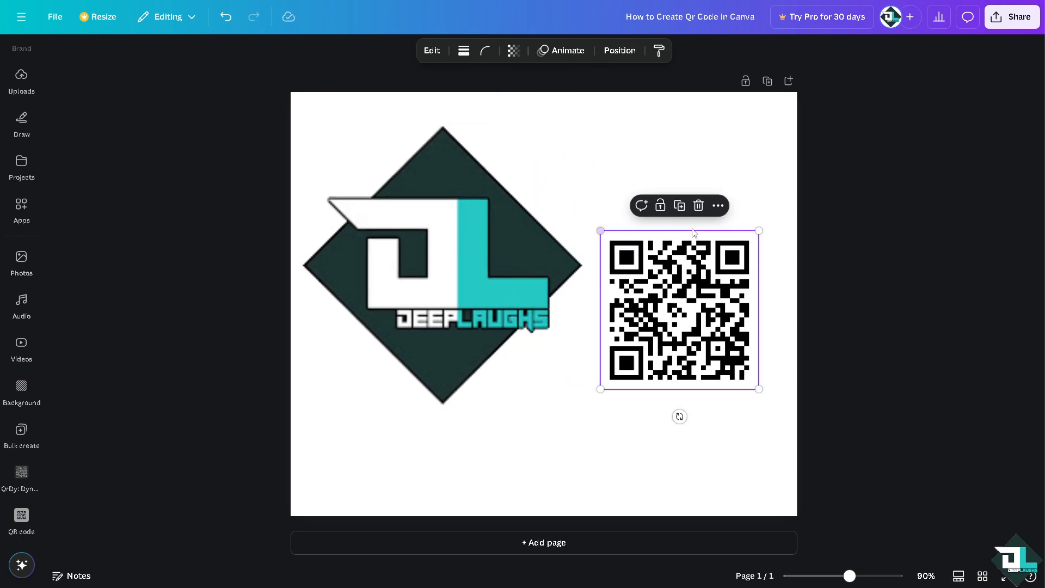
drag(683, 285, 683, 323)
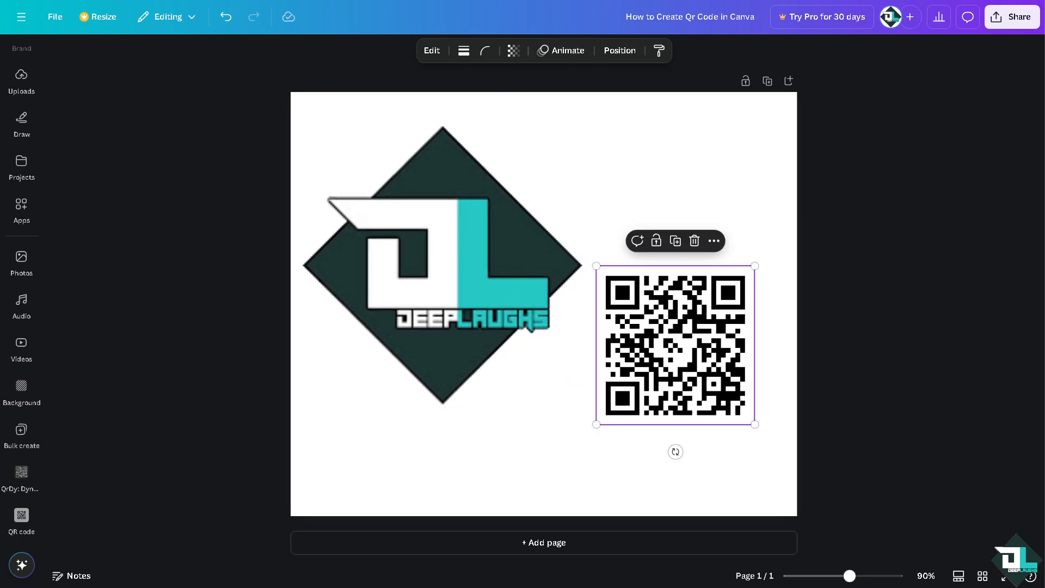
Step: Apply the image of Earth from space with night city lights as the page background
click(22, 405)
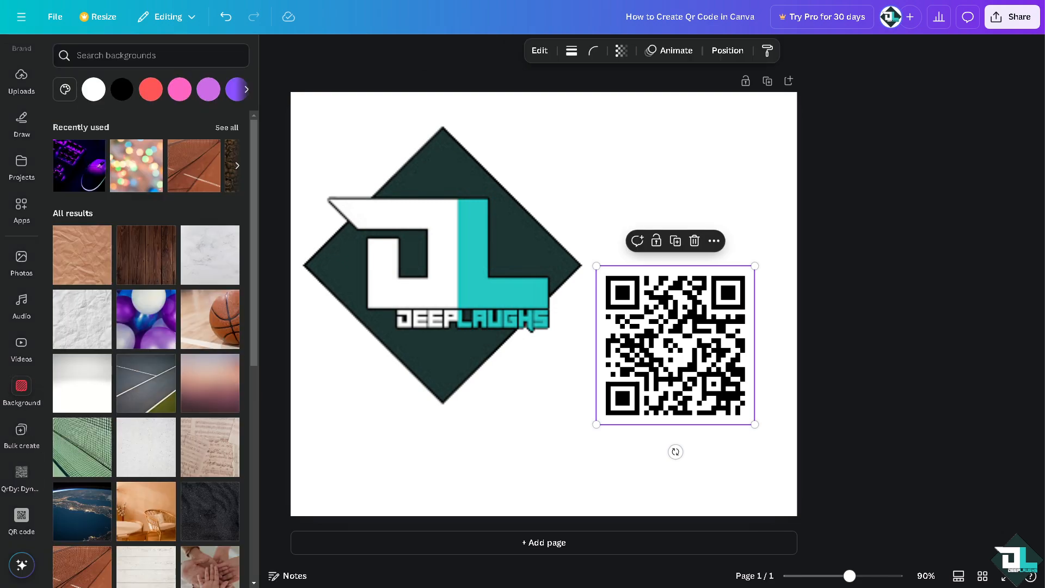
scroll(162, 421, down, 2)
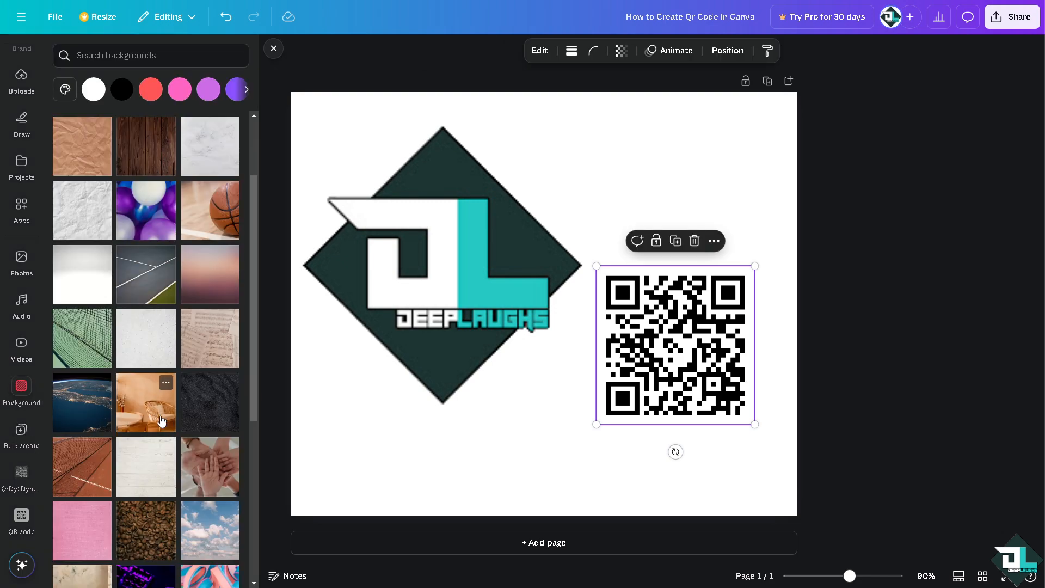
click(99, 387)
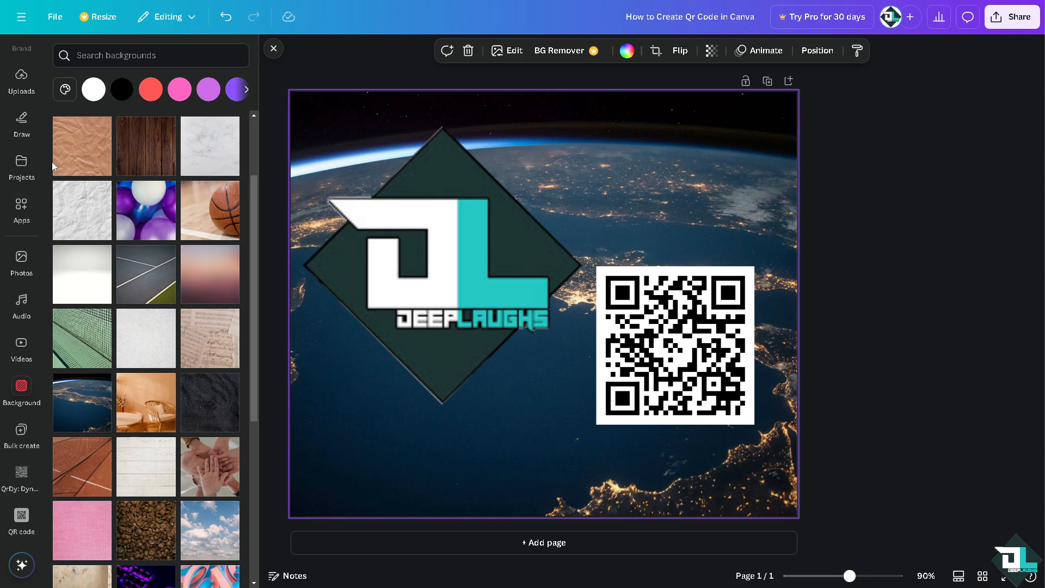
Step: Create a new YouTube Thumbnail design by searching the design types for "thumb"
click(54, 22)
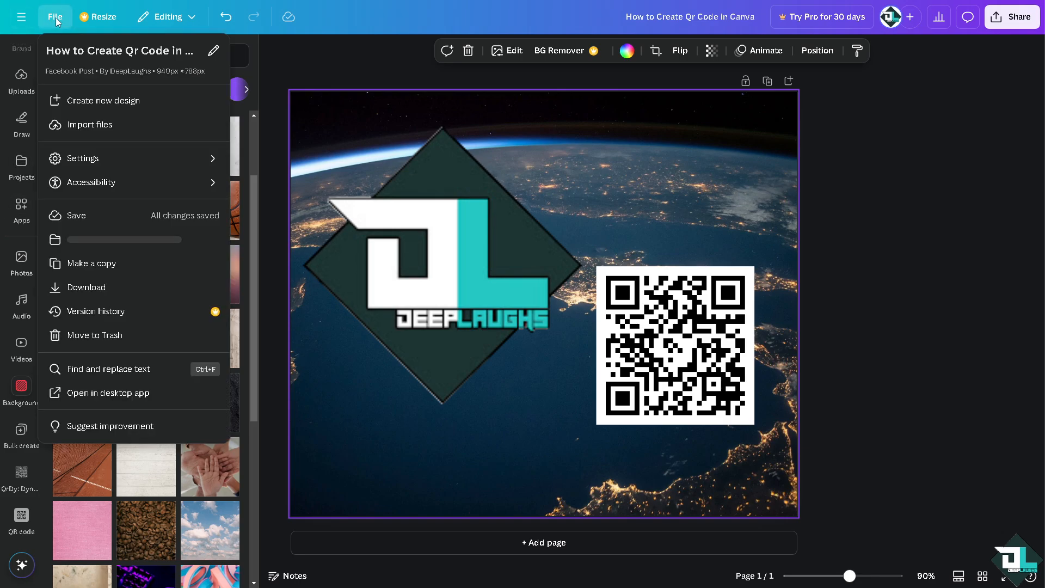
click(93, 101)
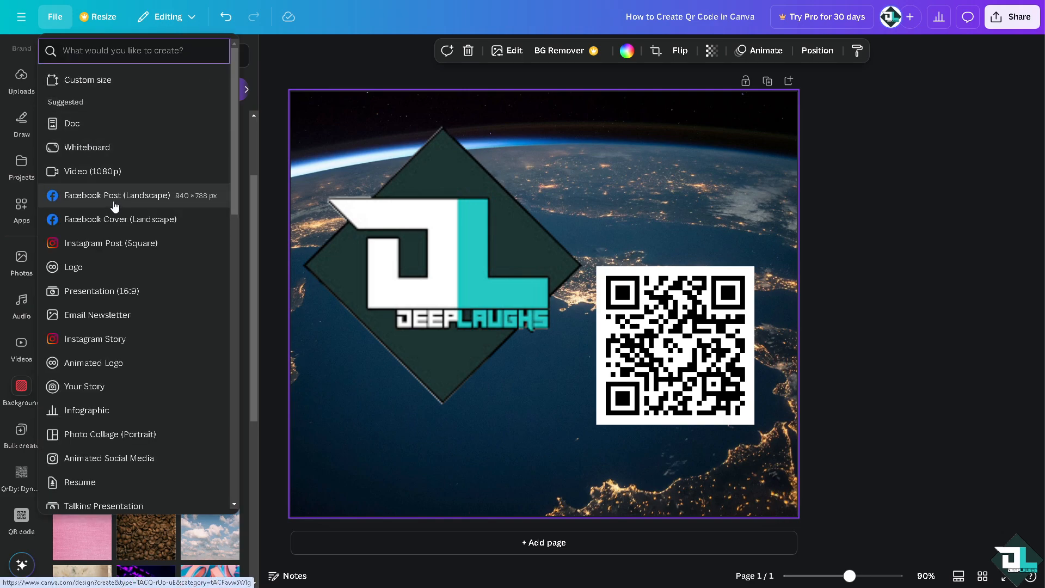
scroll(122, 256, down, 2)
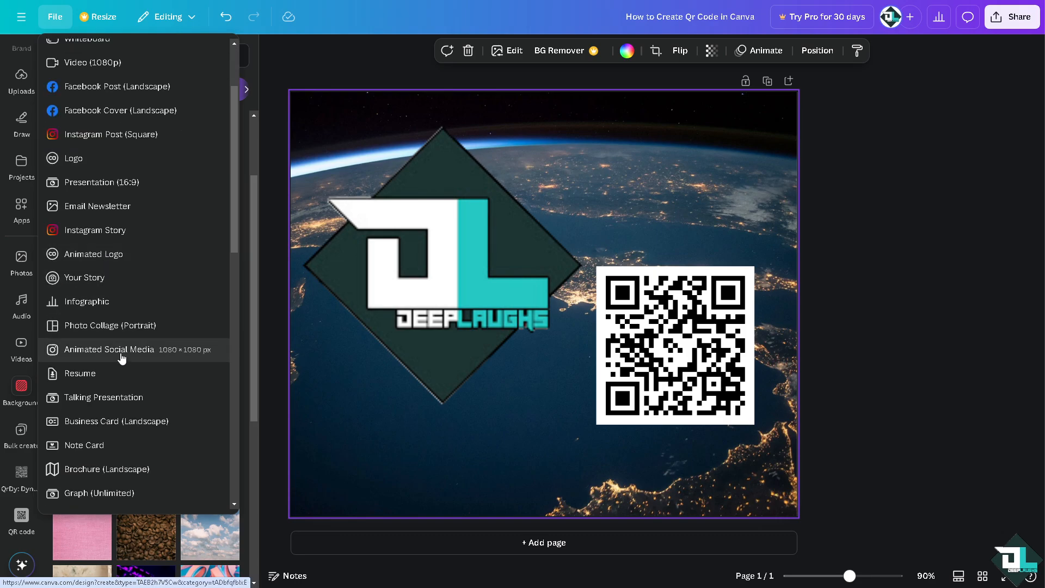
scroll(122, 362, down, 12)
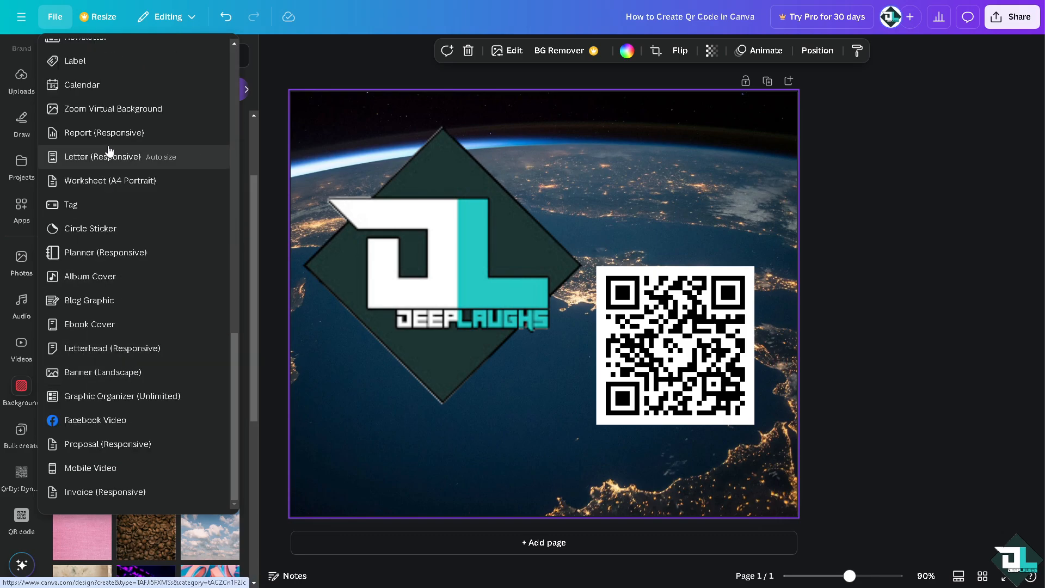
scroll(140, 152, up, 15)
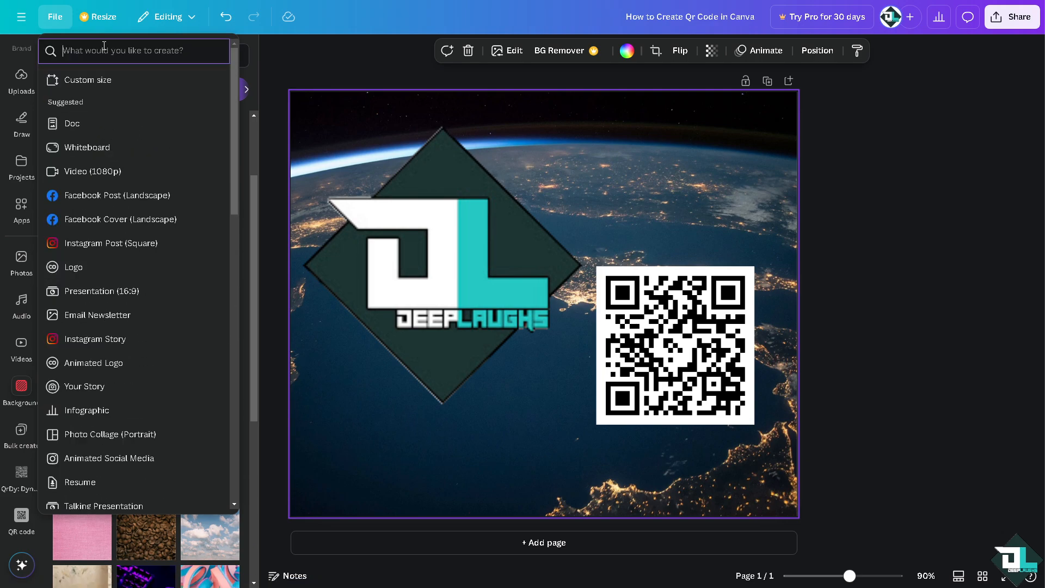
text(thumb)
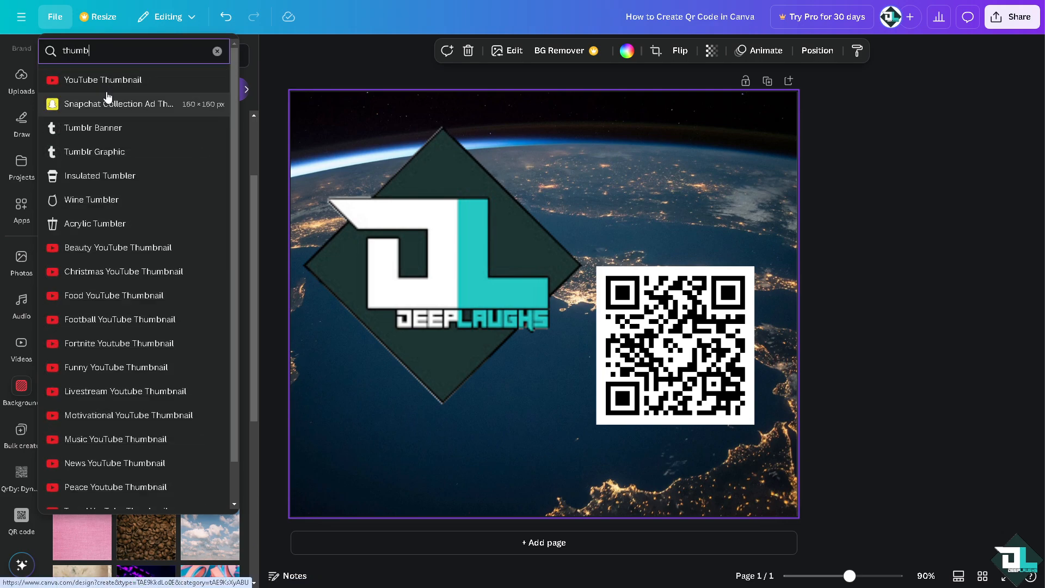
click(108, 87)
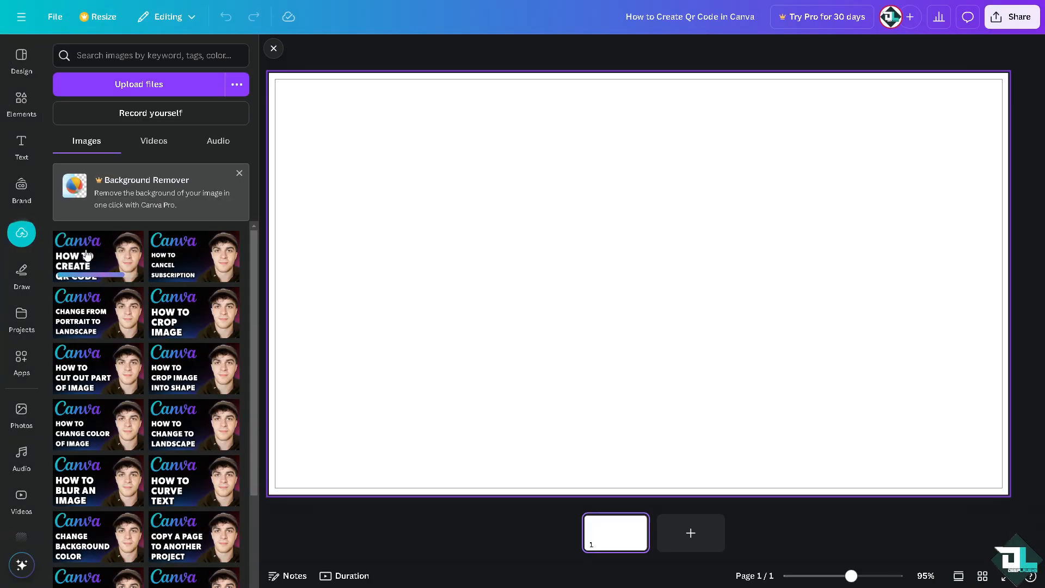
Step: Place the uploaded "How to Create QR Code" image on the thumbnail page and scale it to cover the whole page
click(274, 49)
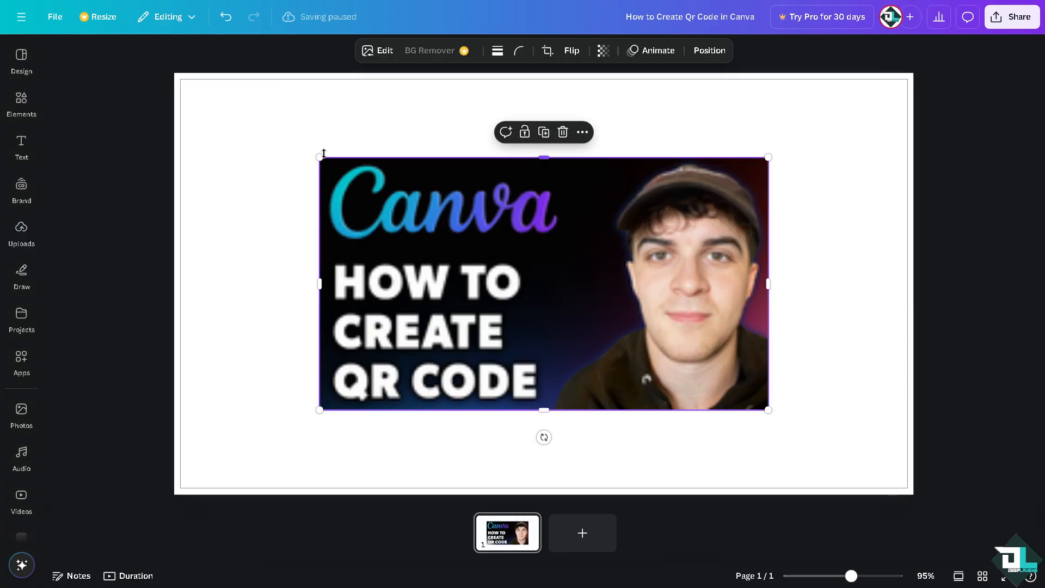
drag(265, 123, 177, 77)
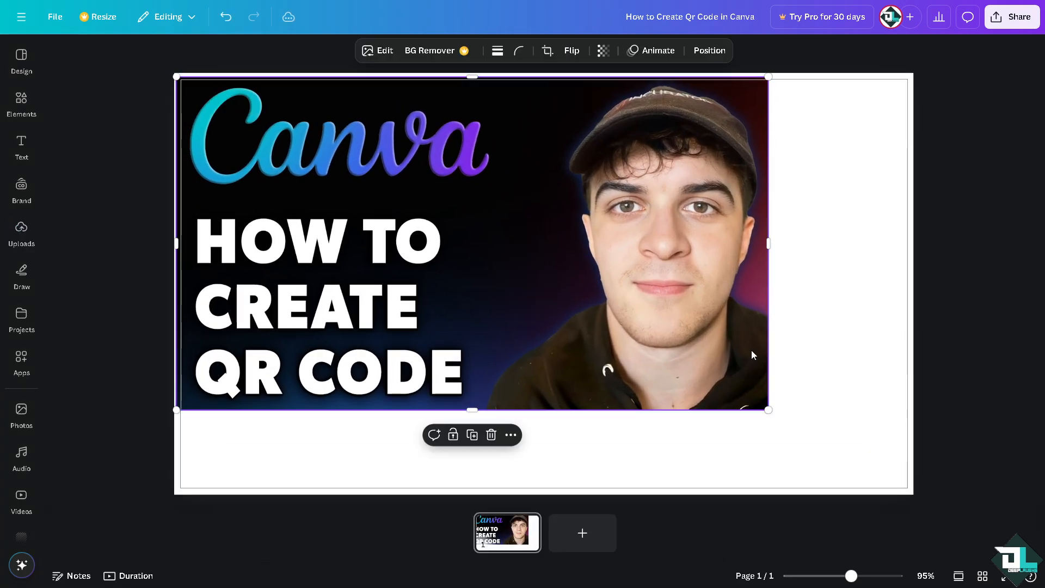
drag(770, 409, 920, 494)
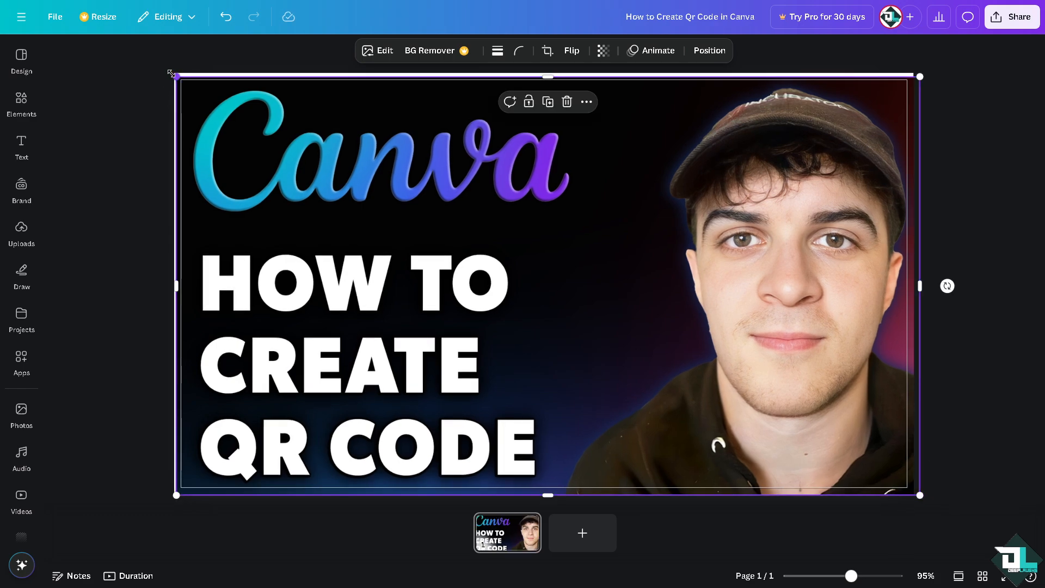
drag(171, 73, 162, 68)
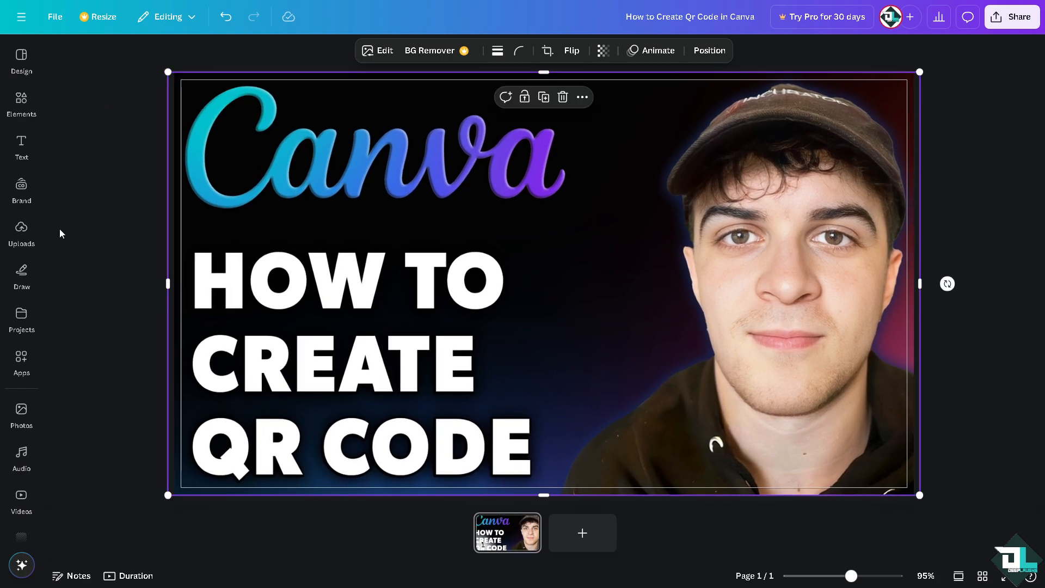
Step: Open the QR code app for the thumbnail design
click(21, 270)
scroll(24, 284, down, 2)
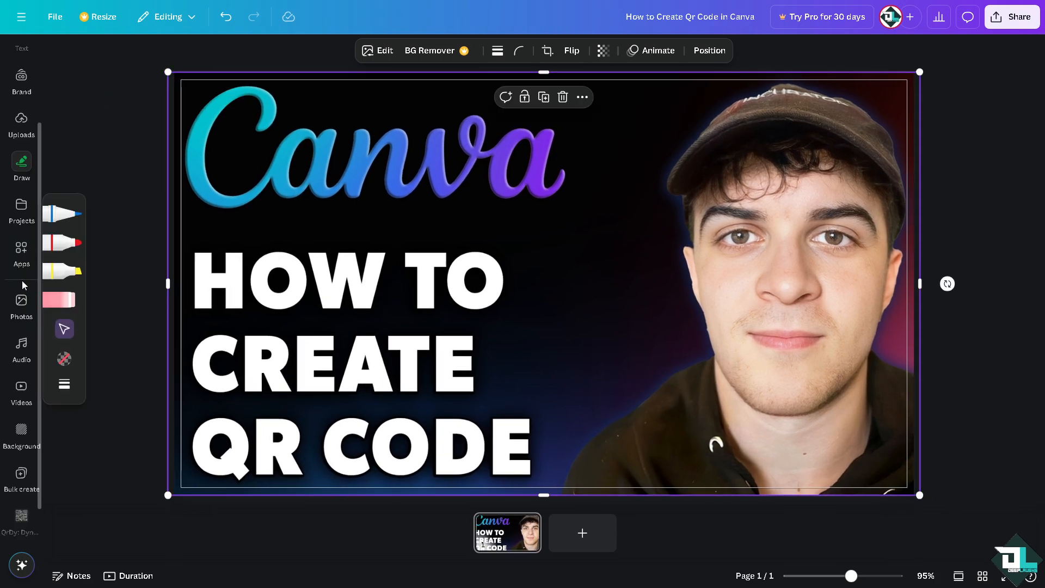
click(22, 248)
scroll(18, 451, down, 1)
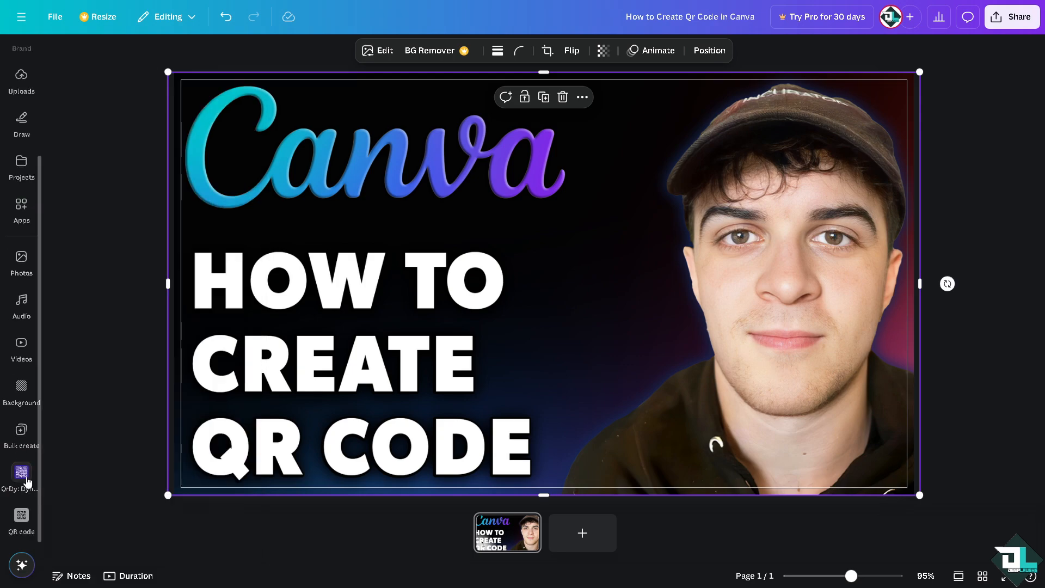
click(21, 517)
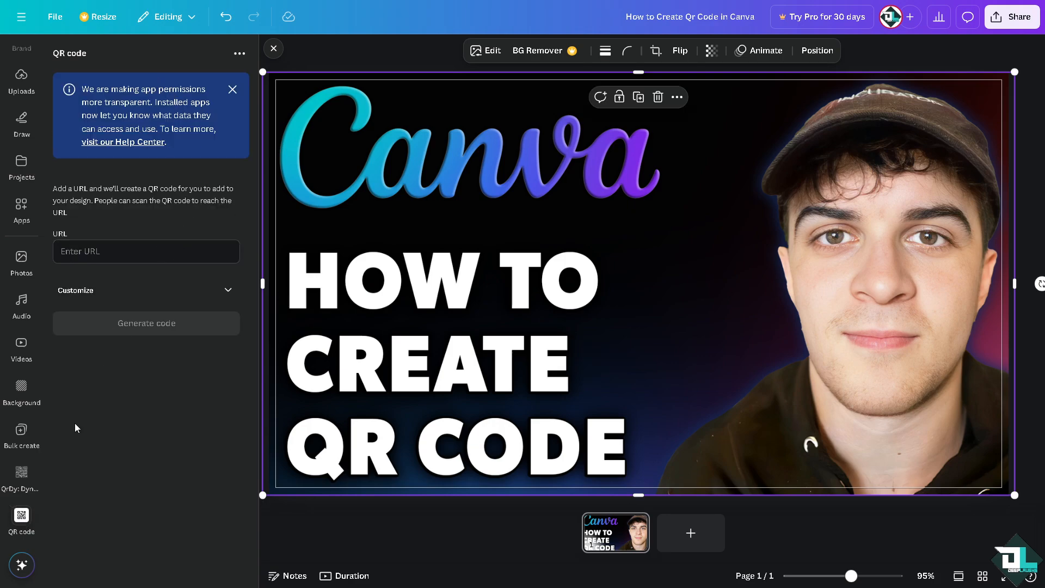
Step: Search the app library for QR, choose the QR Codes (& Links) suggestion, and view the Video/Audio QR app's details
click(20, 206)
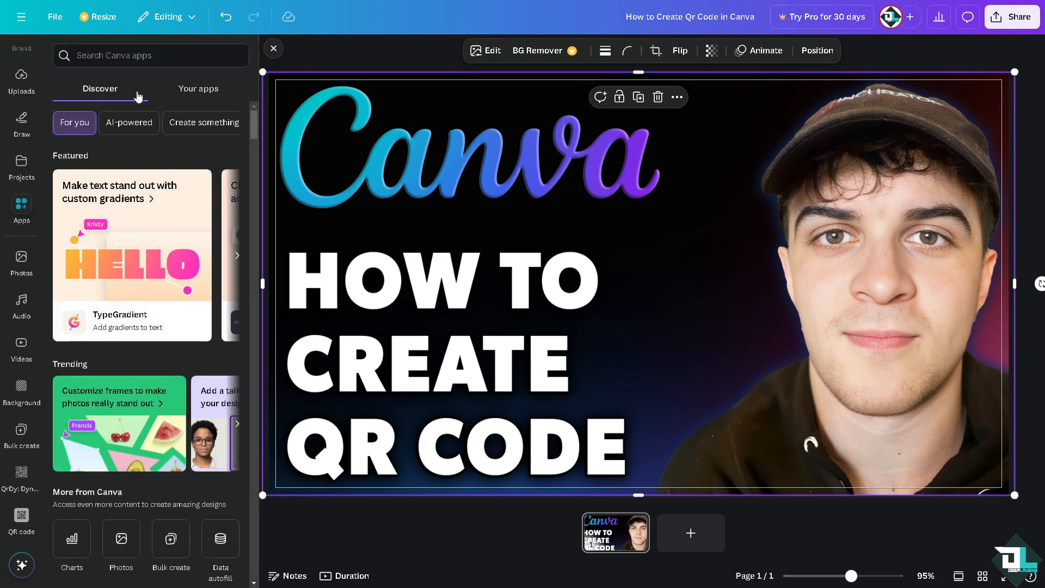
text(A)
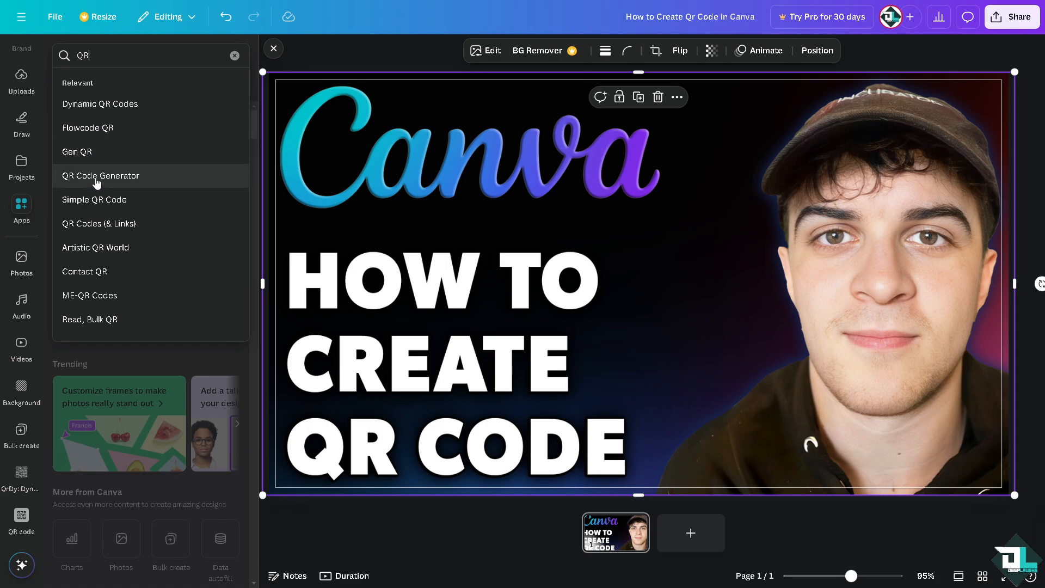
click(107, 233)
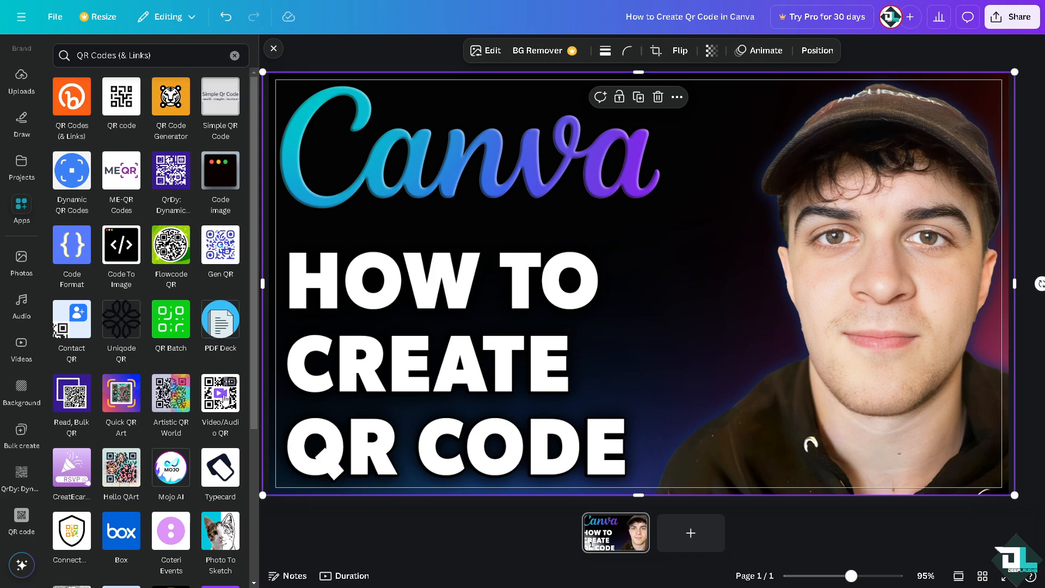
click(224, 398)
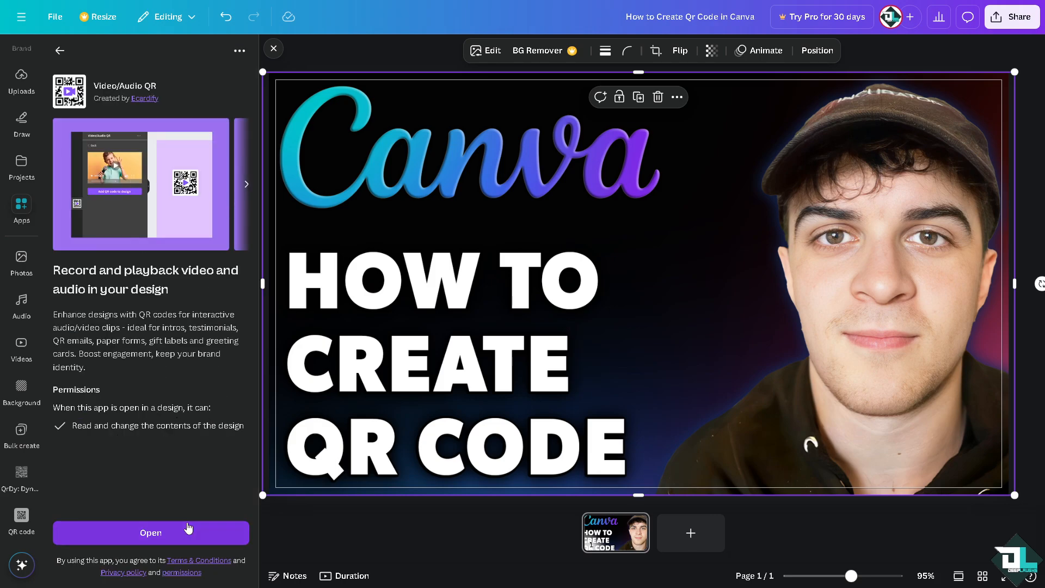
click(25, 519)
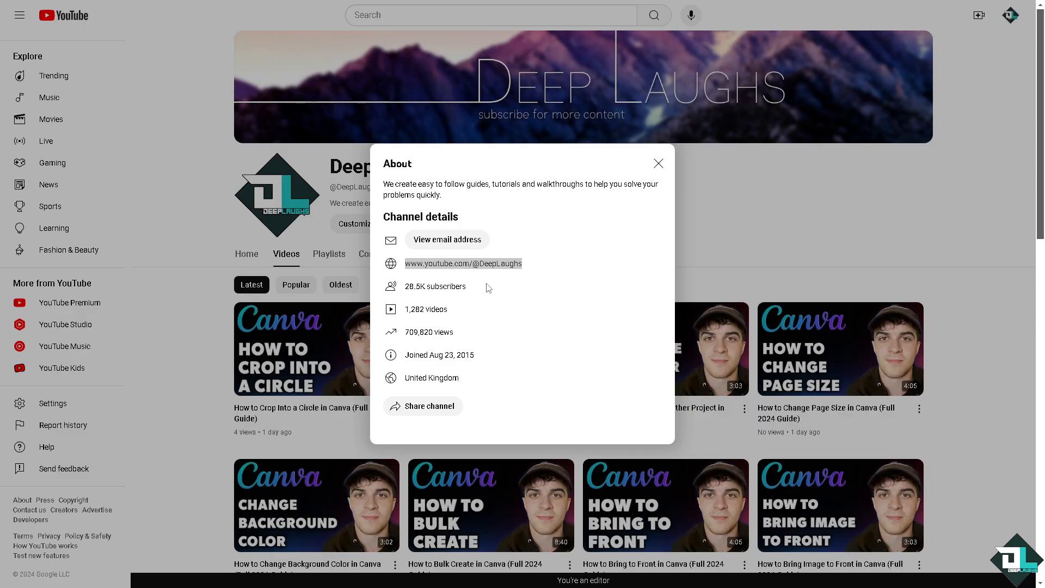
click(534, 264)
mouse_move(528, 265)
mouse_down()
mouse_move(424, 266)
mouse_move(529, 269)
mouse_up()
key(ctrl+c)
click(532, 241)
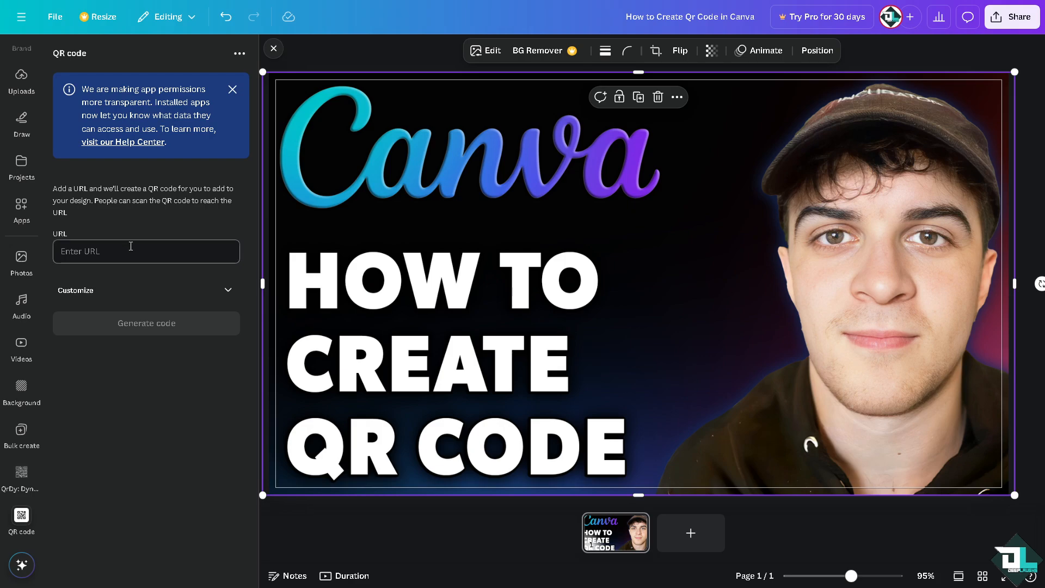
key(ctrl+v)
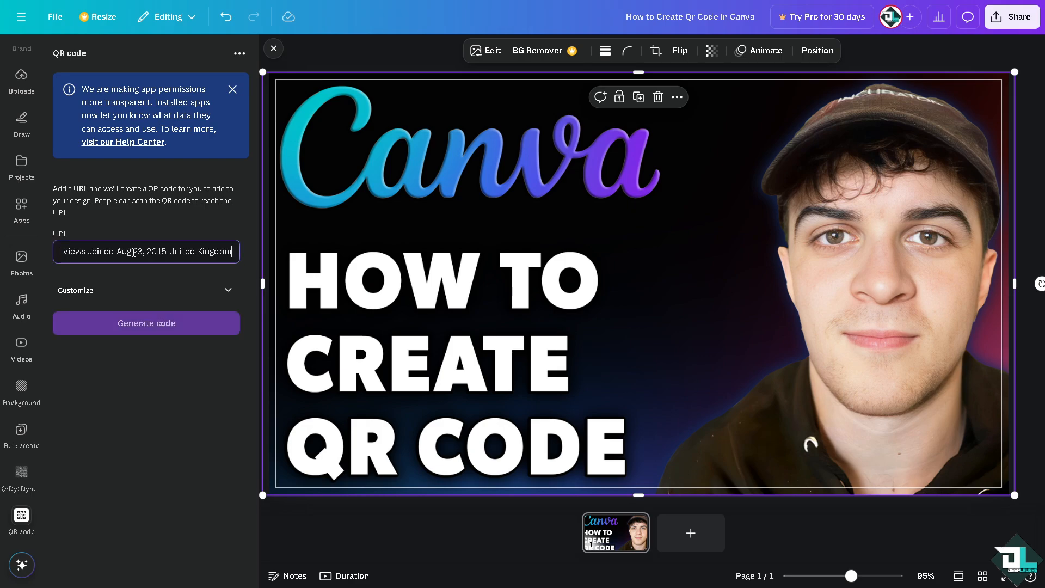
click(164, 328)
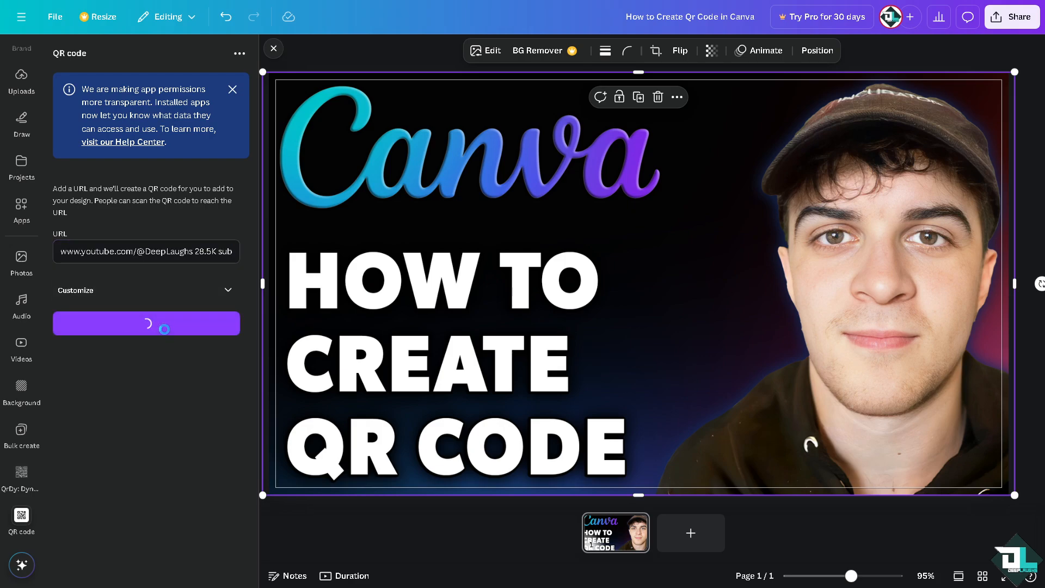
Step: Choose cyan #31F6F0 as the QR code's background color in its customization settings
click(228, 290)
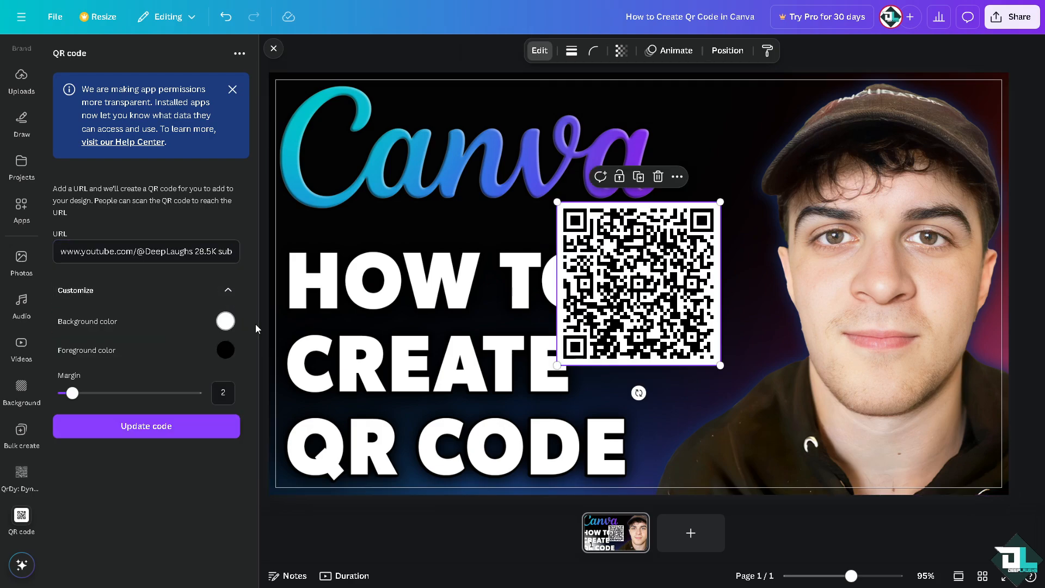
click(225, 321)
drag(289, 370, 363, 348)
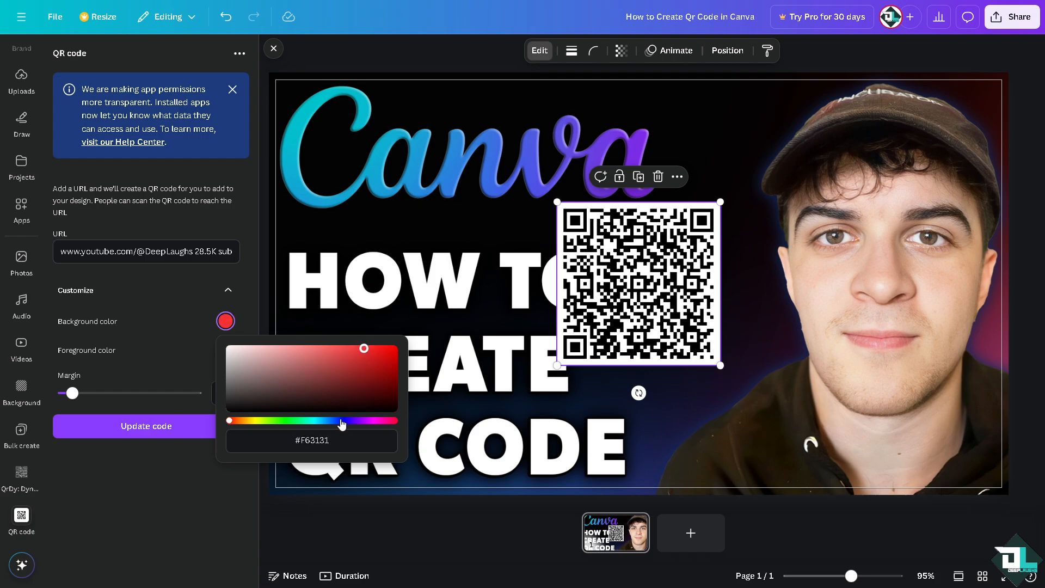
drag(342, 420, 382, 420)
click(325, 420)
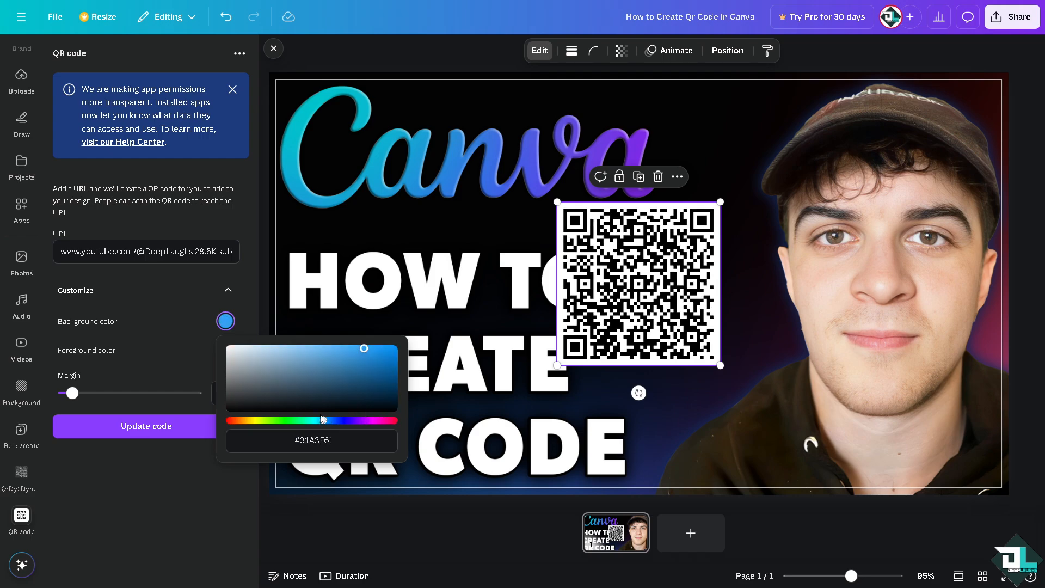
click(311, 421)
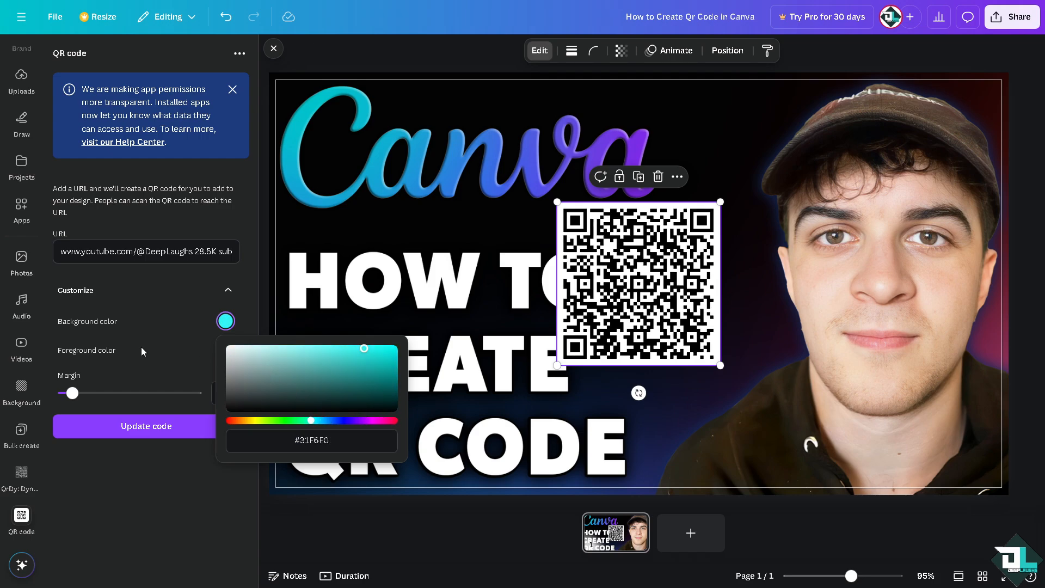
Step: Set the QR code's foreground color to red #DB0000 and its margin to 17, updating the code with both changes
click(226, 350)
click(225, 349)
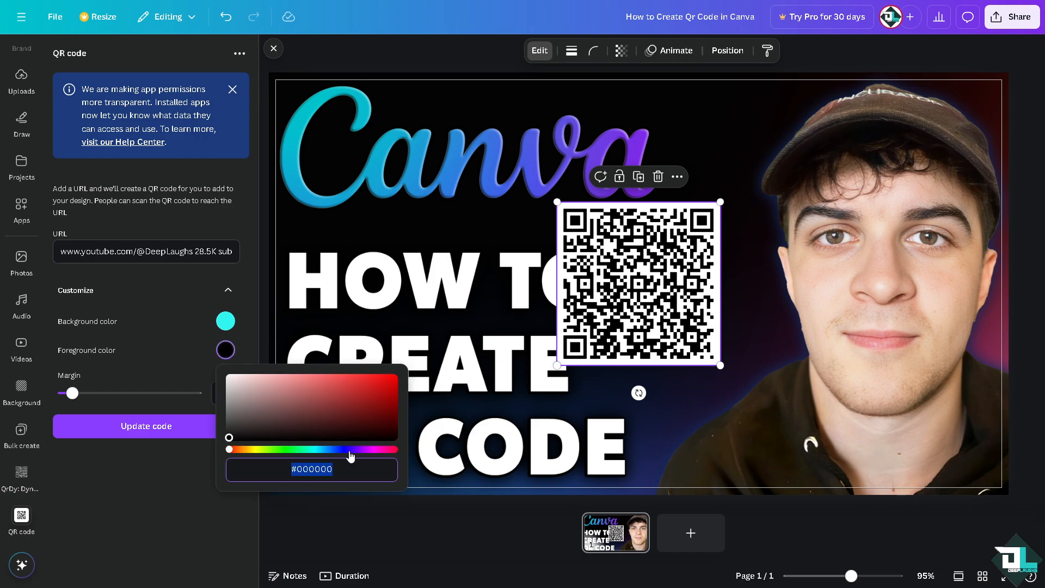
drag(393, 405, 415, 386)
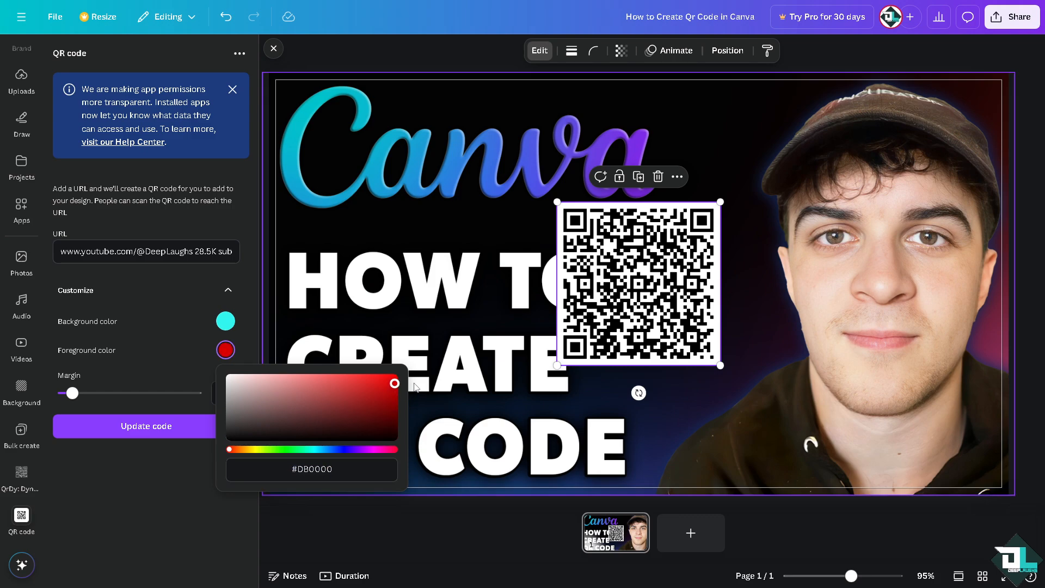
click(163, 427)
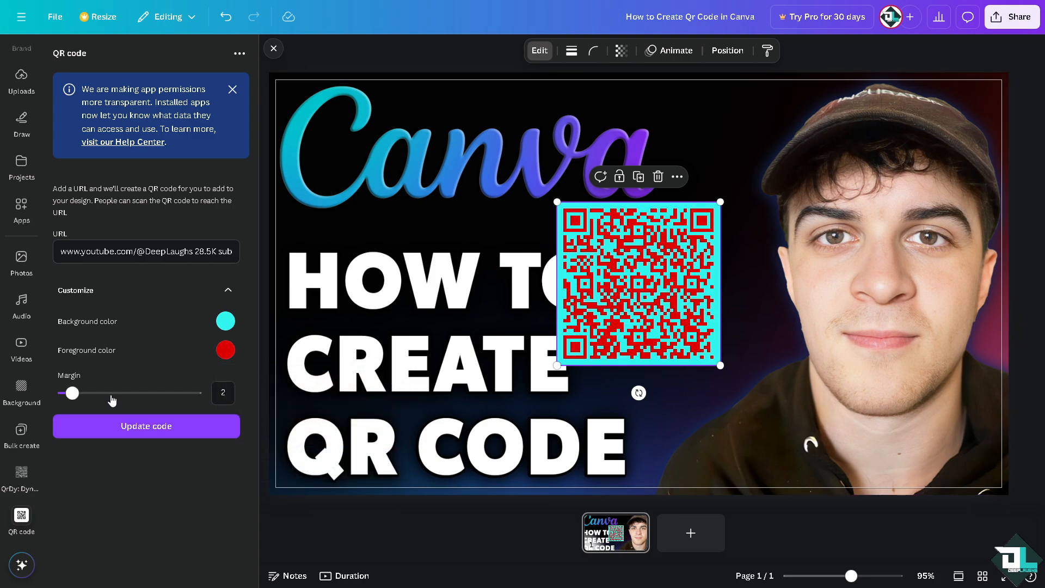
drag(72, 392, 139, 394)
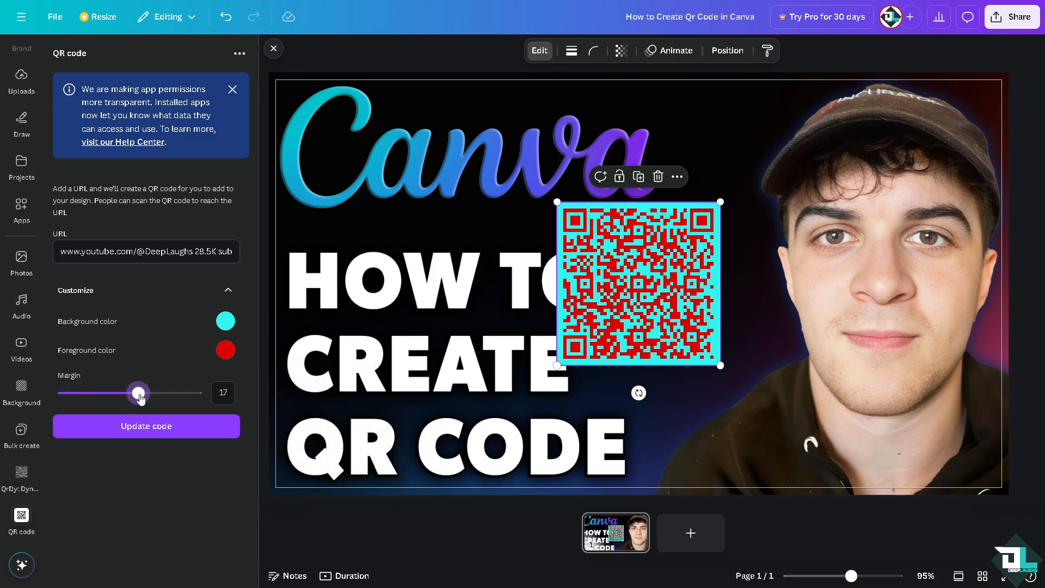
click(162, 430)
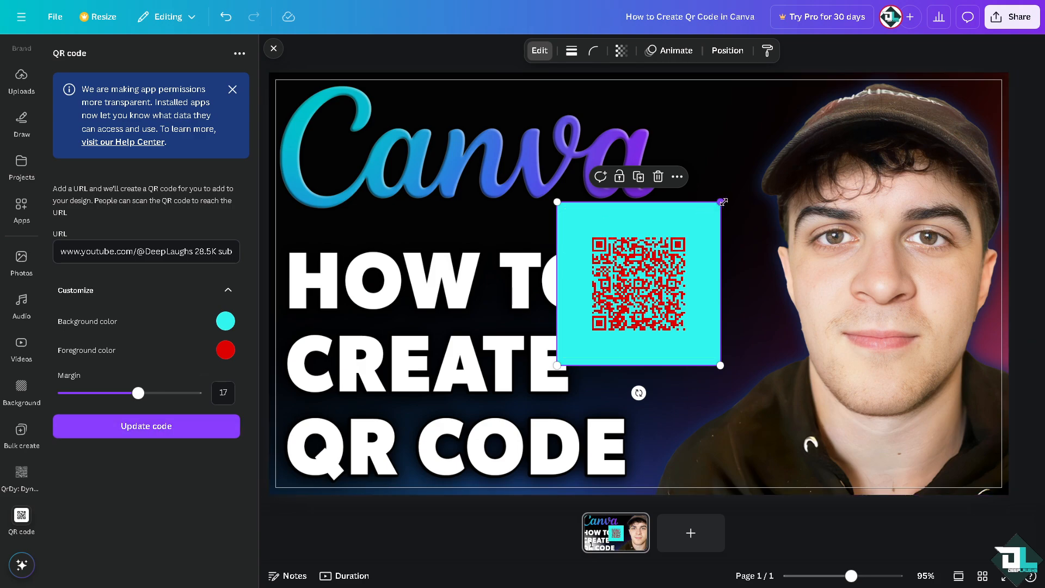
Step: Shrink the QR code and place it in the empty space just after the word CREATE
drag(723, 202, 645, 278)
drag(601, 315, 647, 346)
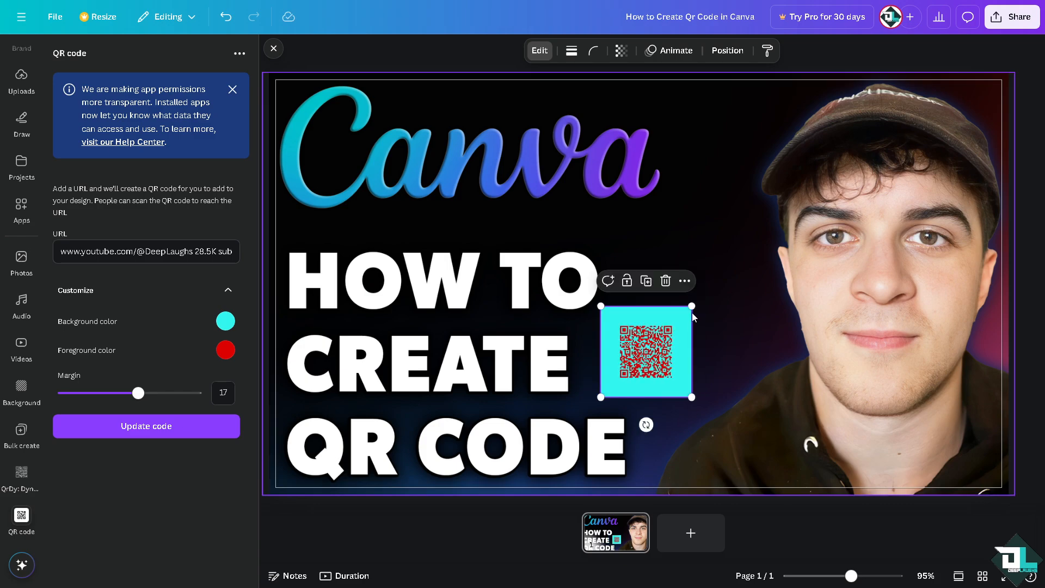
drag(693, 314, 675, 333)
drag(631, 354, 618, 358)
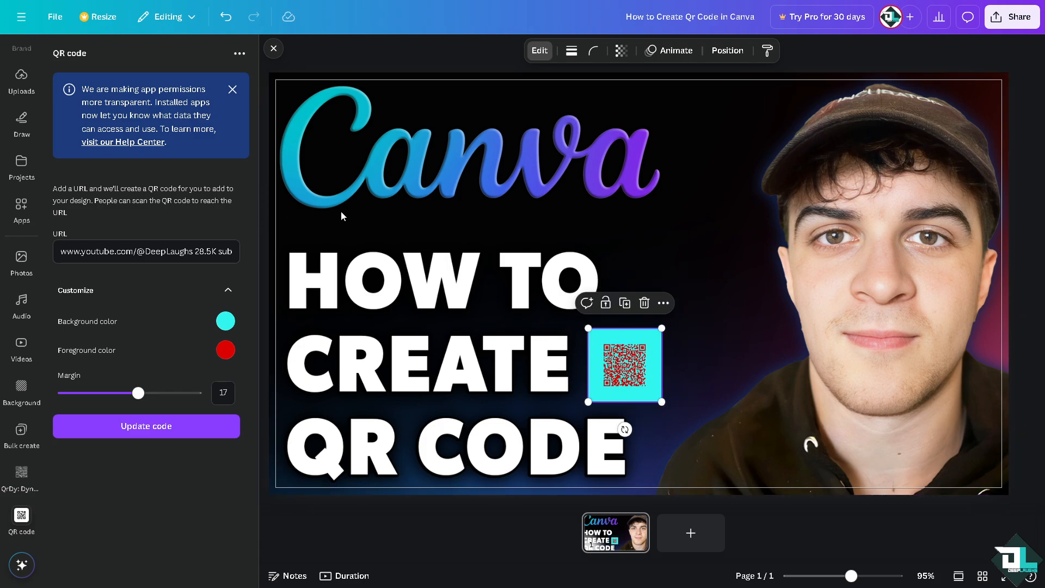
Step: Add a blank second page and open the QrDy: Dynamic QR and Video/Audio QR apps
click(675, 531)
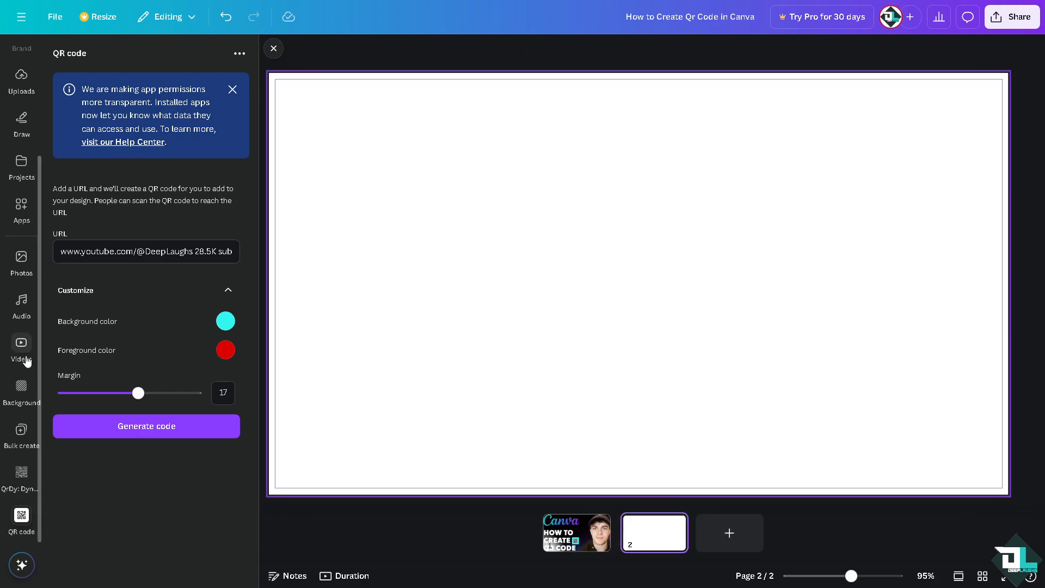
click(21, 472)
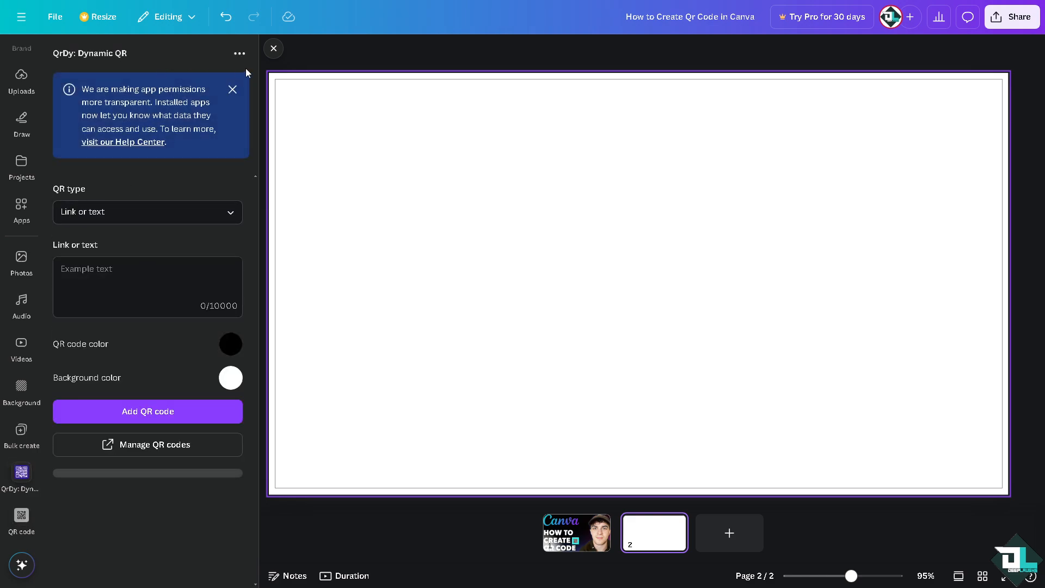
click(232, 90)
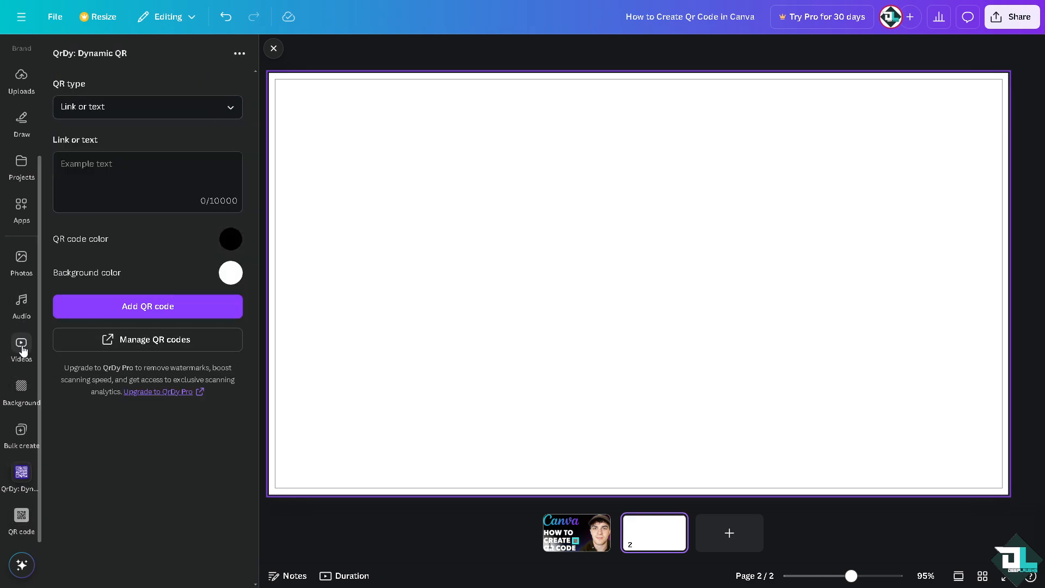
click(22, 210)
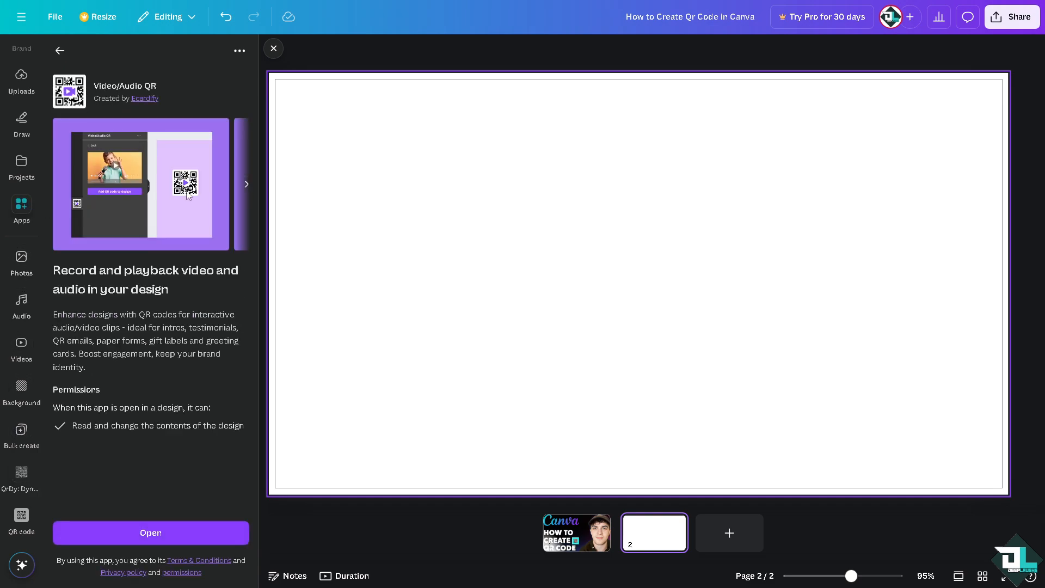
click(162, 527)
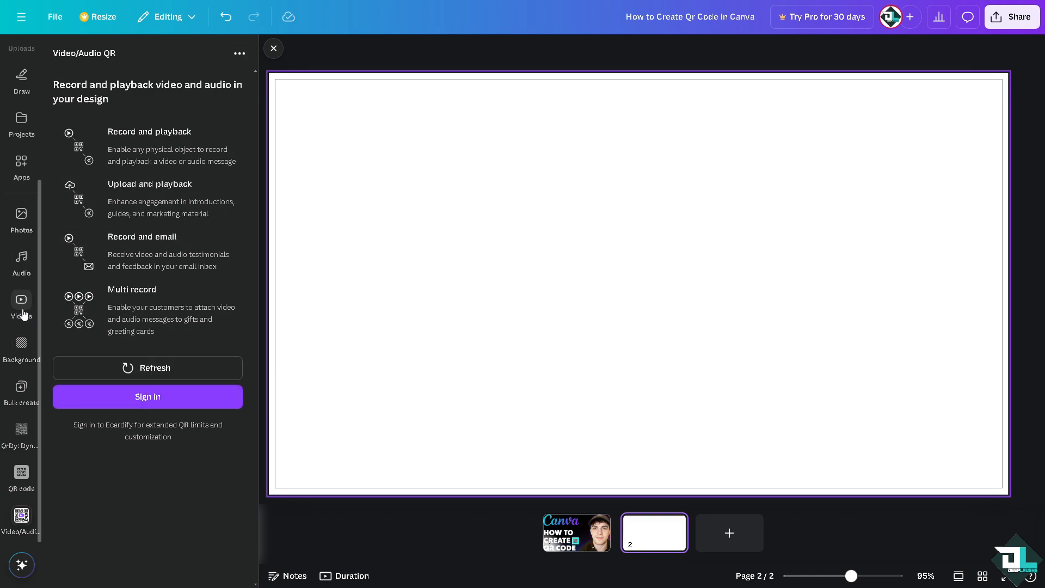
Step: Open the QR Codes (& Links) app by Bitly and try to connect it to the account
click(21, 163)
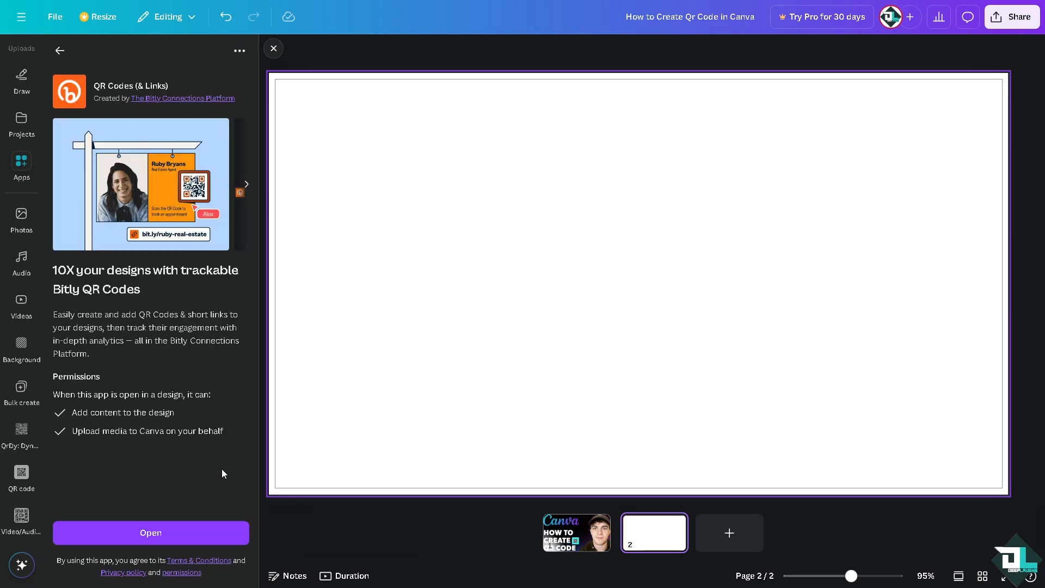
click(188, 533)
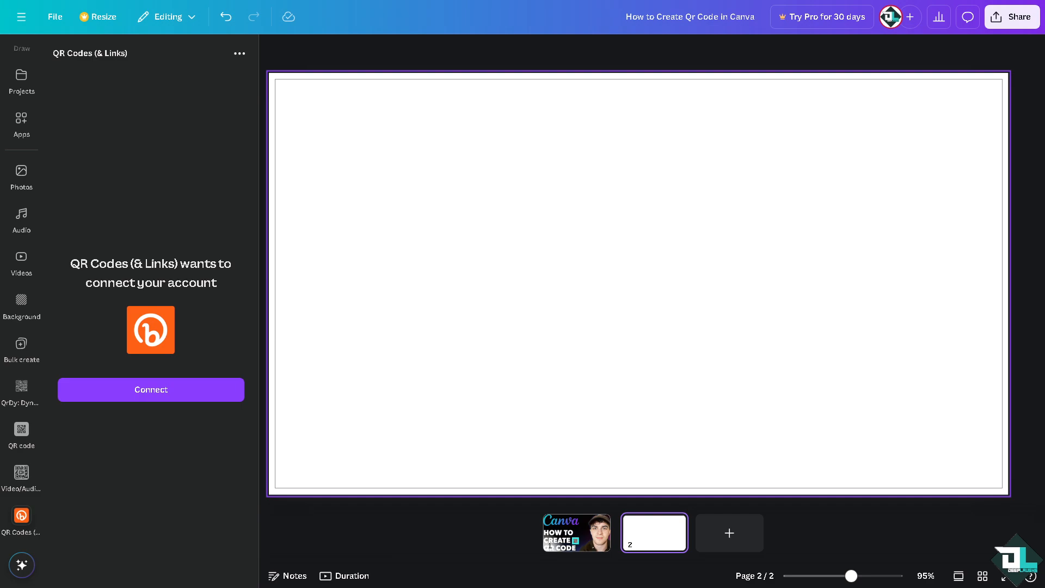
click(131, 396)
Step: Delete the blank second page
click(678, 524)
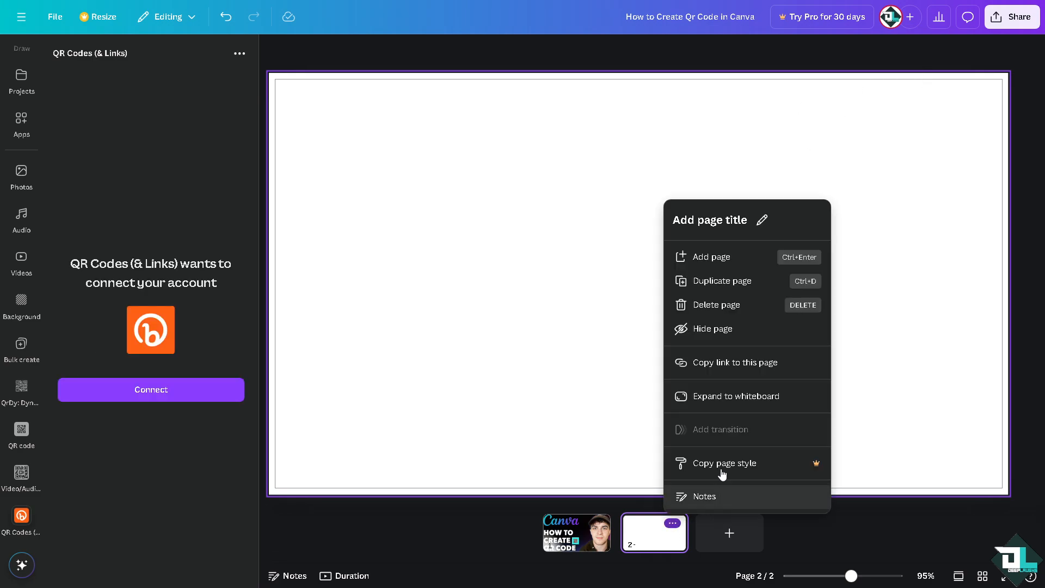
click(723, 306)
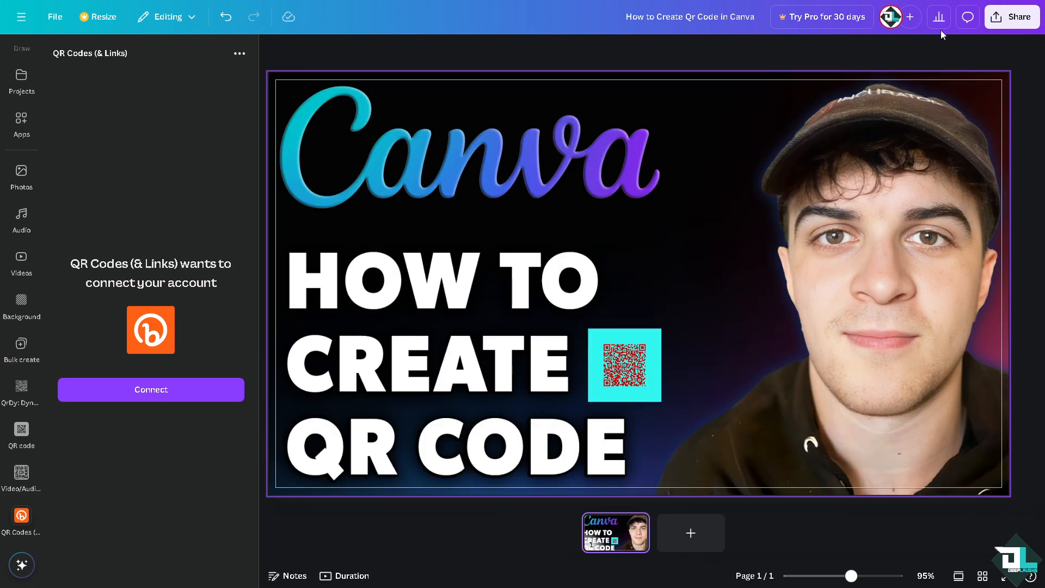
Step: Examine the file types available for downloading the design, and close the sharing options and the QR app without downloading
click(1007, 21)
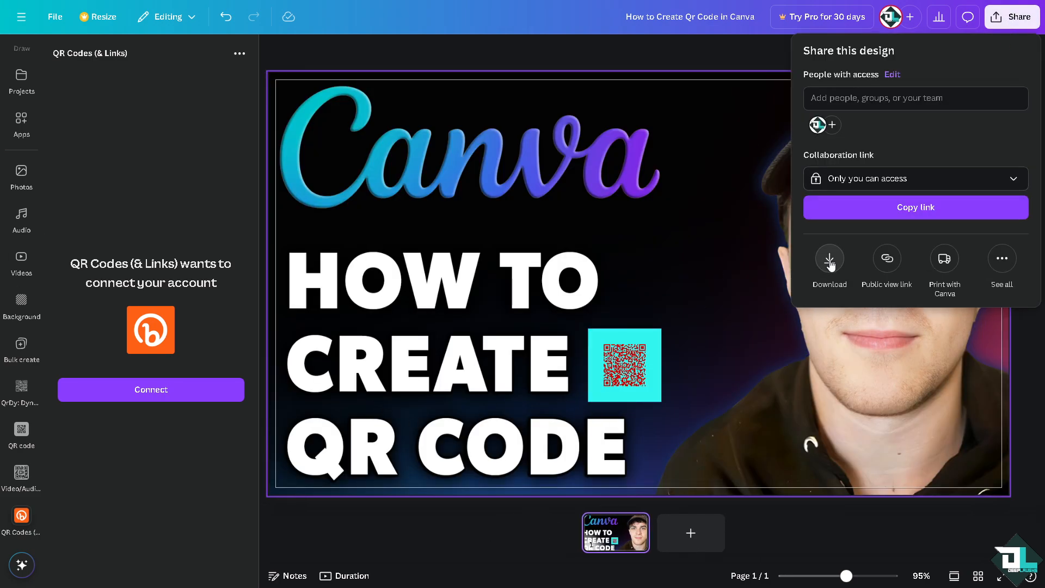
click(830, 260)
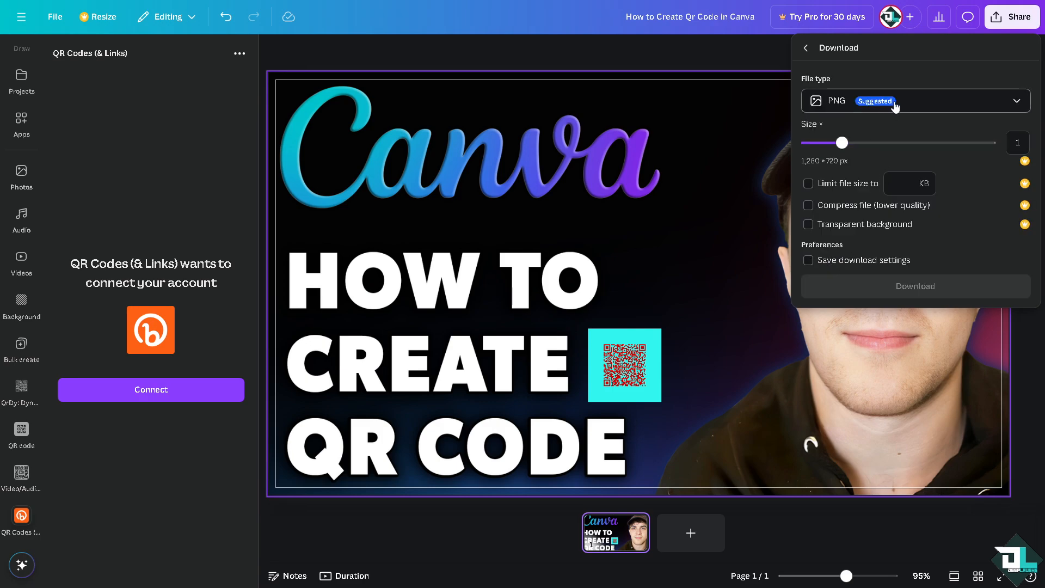
click(897, 106)
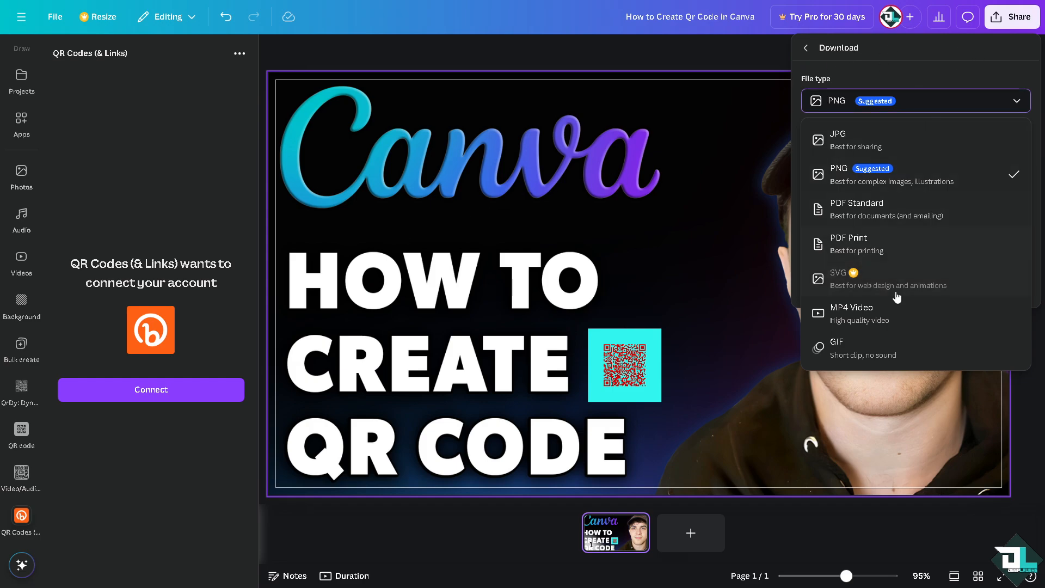
click(805, 48)
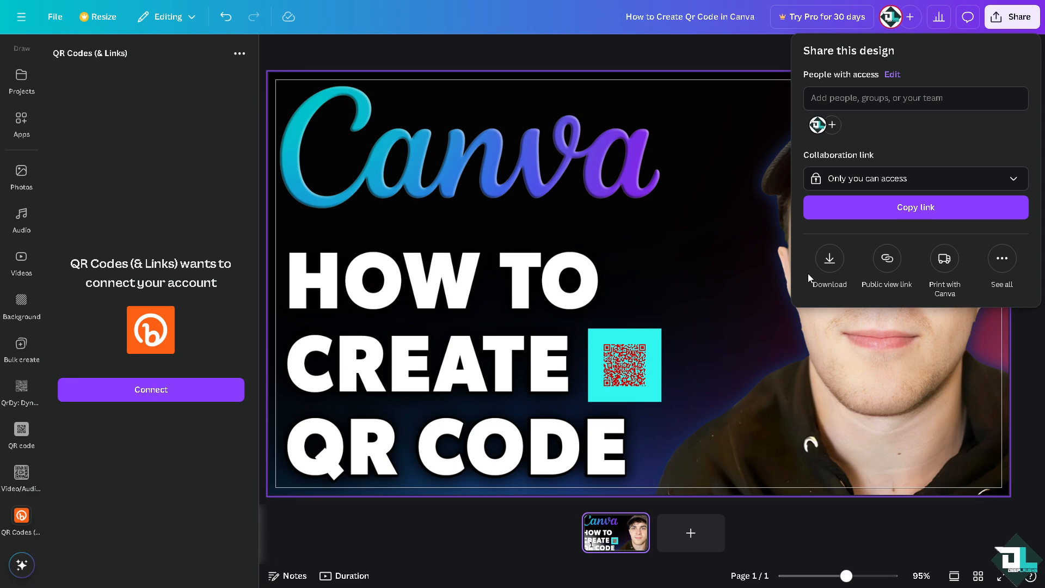
click(743, 260)
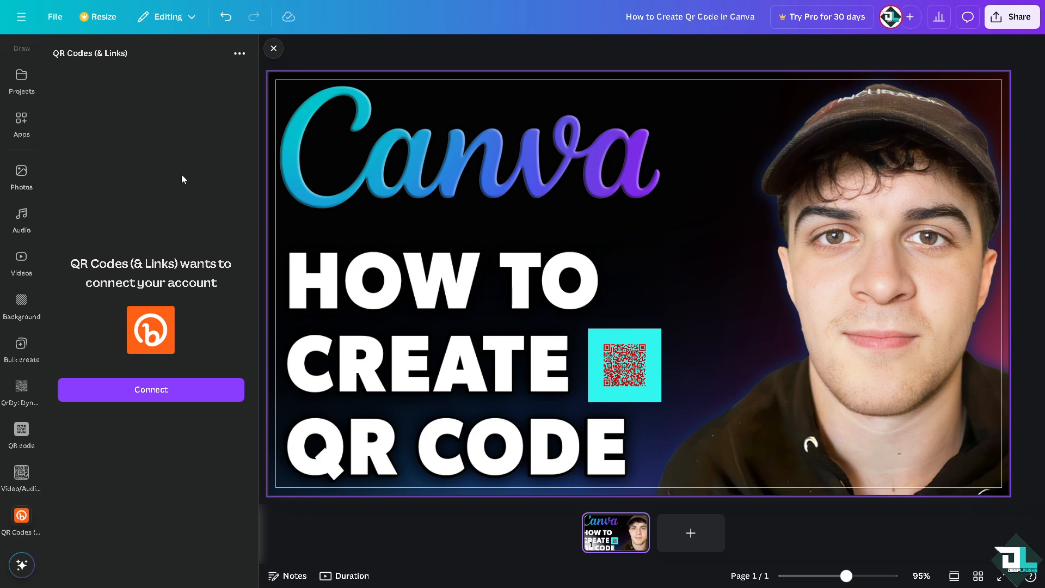
click(274, 49)
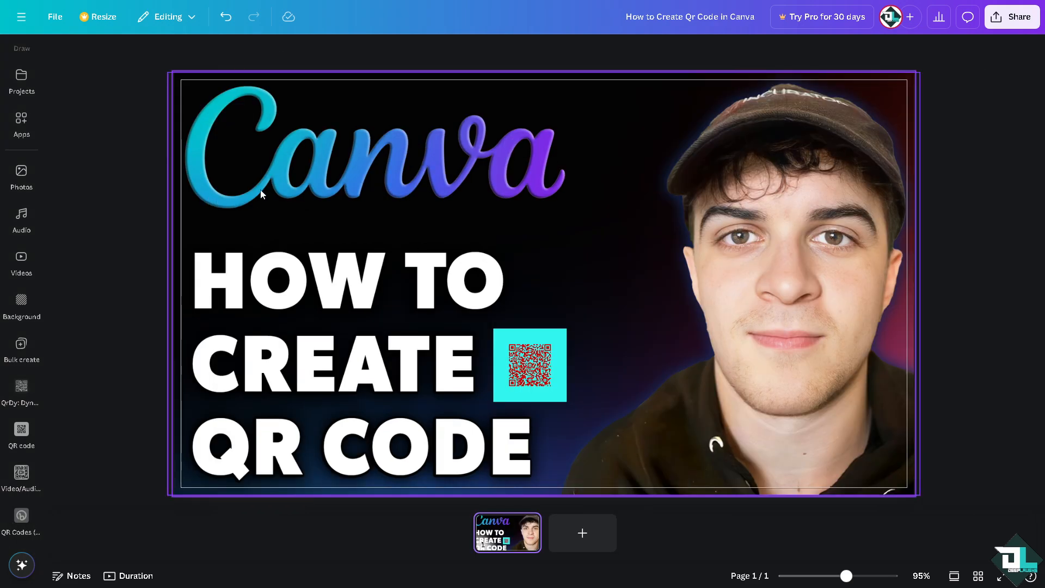